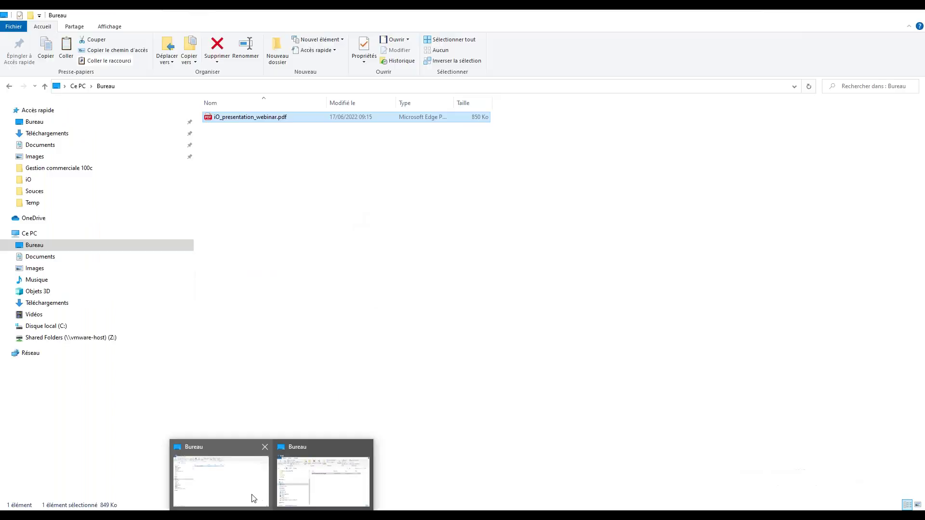
Step: Open the iO folder on Disque local (C:) and look over its six invoice PDFs
left_click(252, 497)
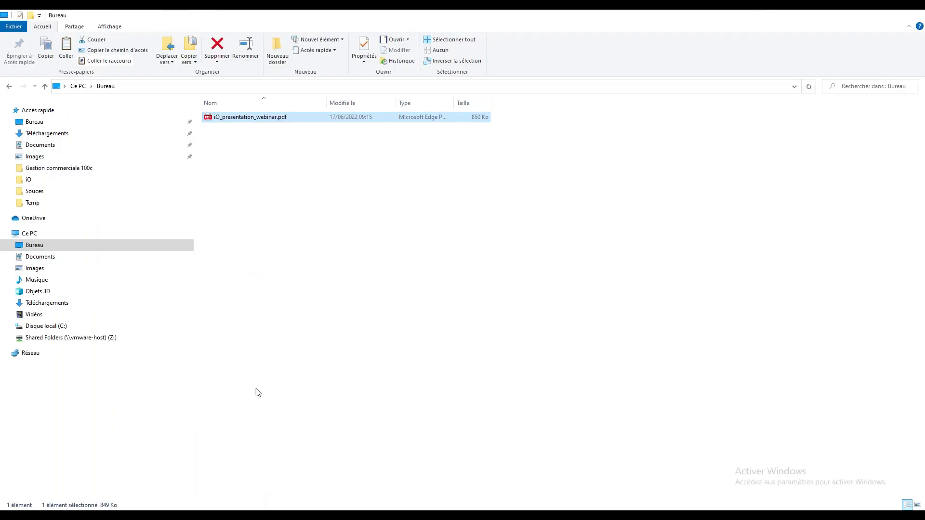
left_click(63, 327)
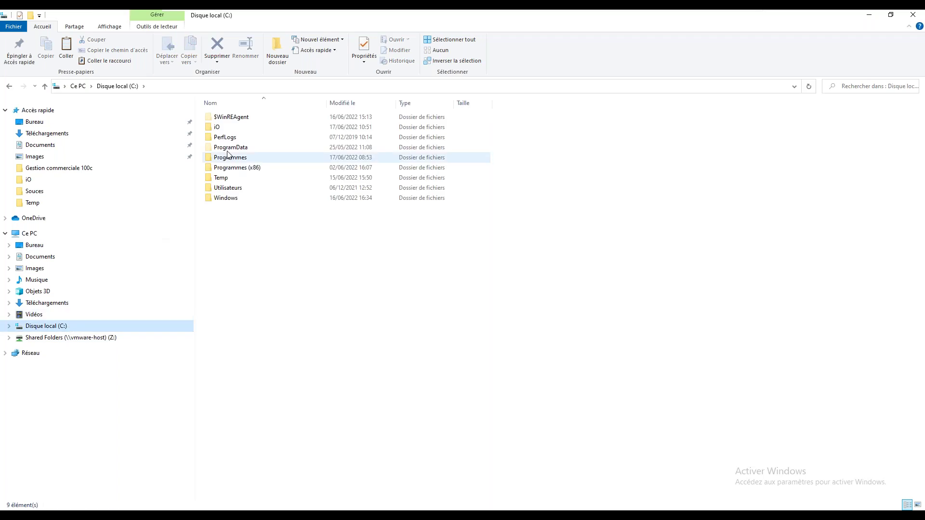
double_click(218, 129)
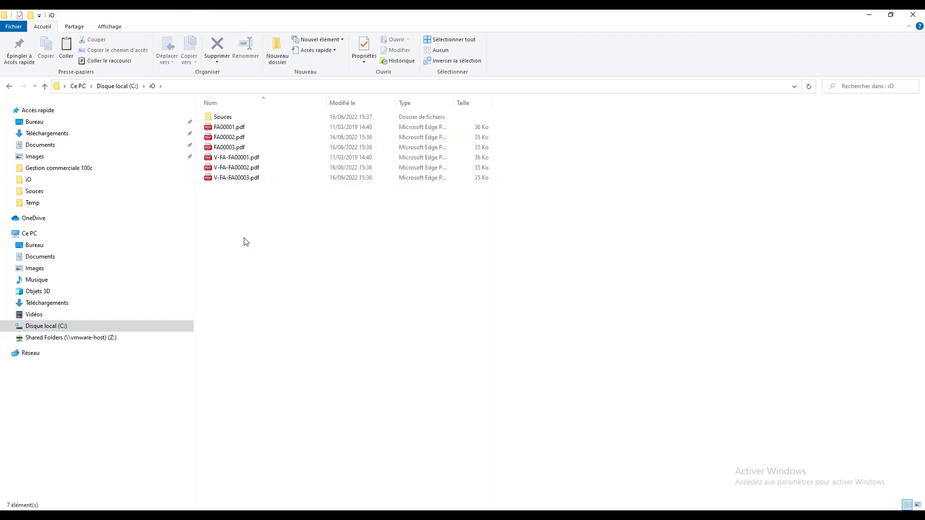
left_click_drag(288, 274, 226, 135)
left_click(265, 213)
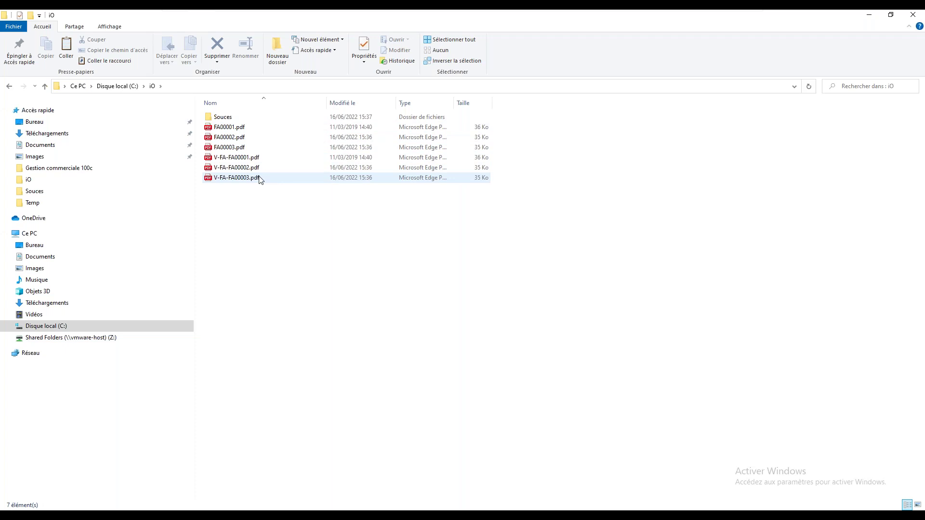
Step: Refresh FileZilla's SFTP connection, confirm /writeable/factures is still empty, and minimize FileZilla
mouse_move(331, 506)
left_click(319, 475)
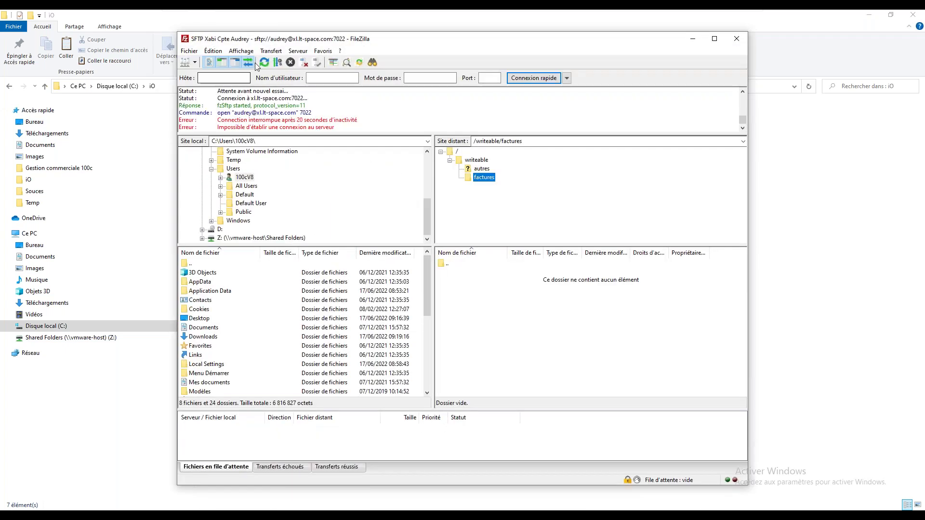
left_click(264, 62)
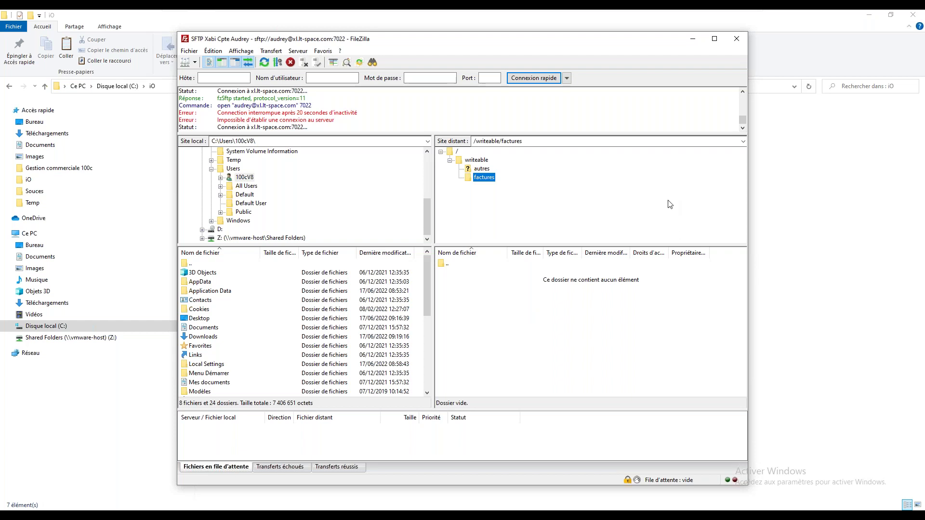
left_click(698, 40)
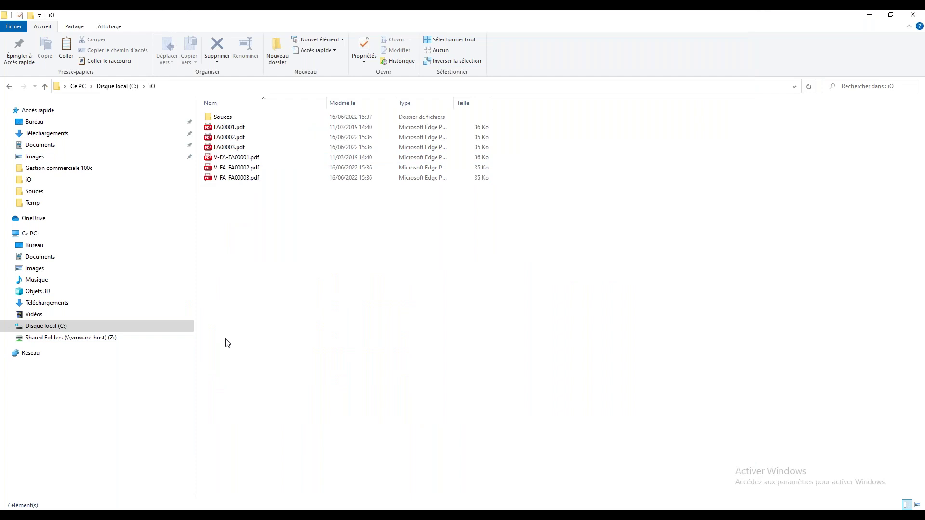
Step: Log in to iO démo in Chrome with the administrator username and password
left_click(290, 510)
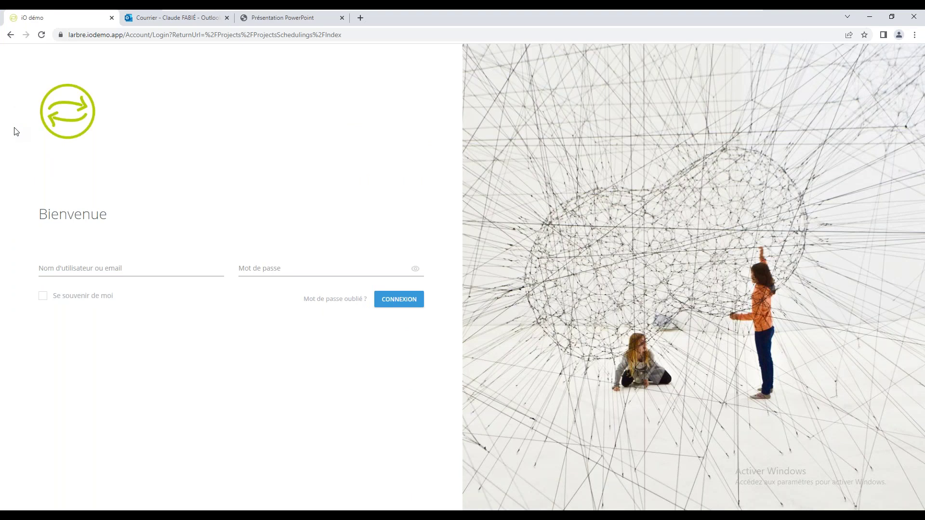
left_click(110, 268)
type("admin********")
key("Return")
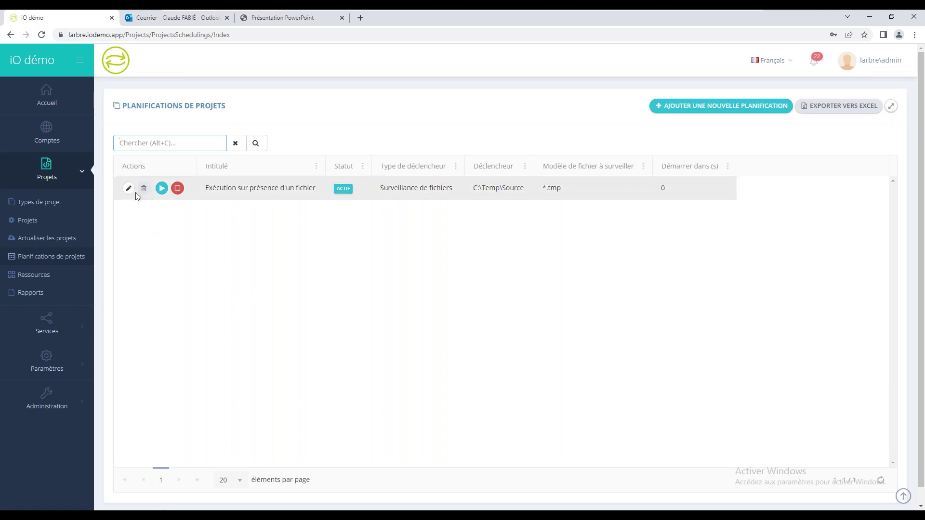
Step: Review the Tableau de bord execution and project statistics, then go to the Comptes page
left_click(56, 103)
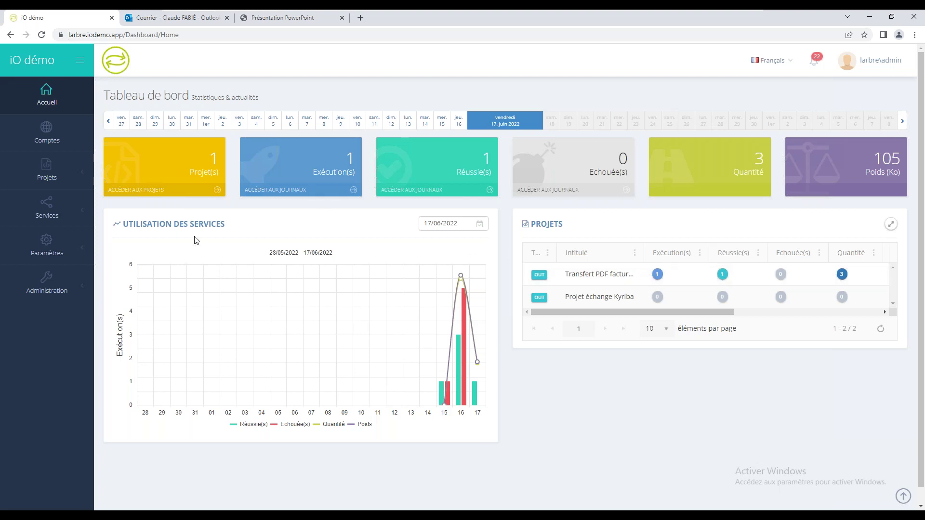
left_click(46, 131)
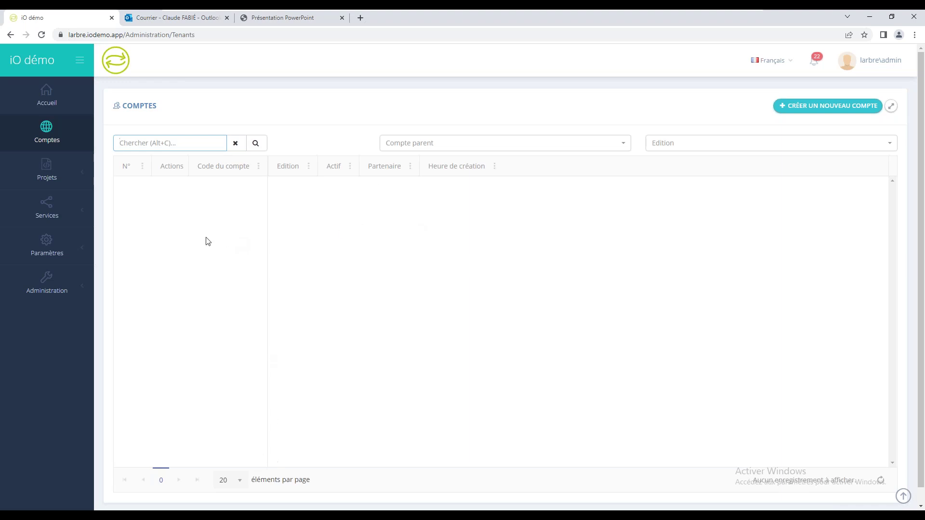
Step: Highlight the COMPTES page title and expand the Projets sidebar section
left_click_drag(125, 110, 157, 108)
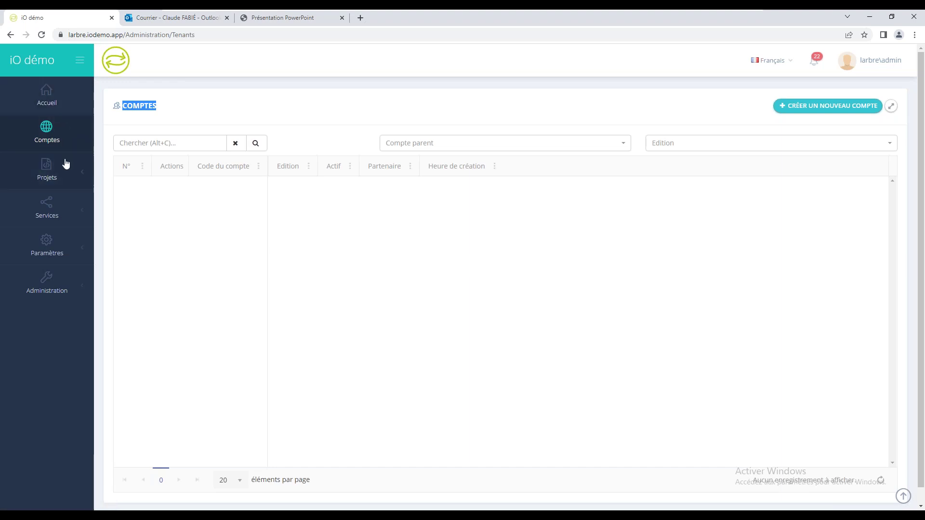
left_click(47, 179)
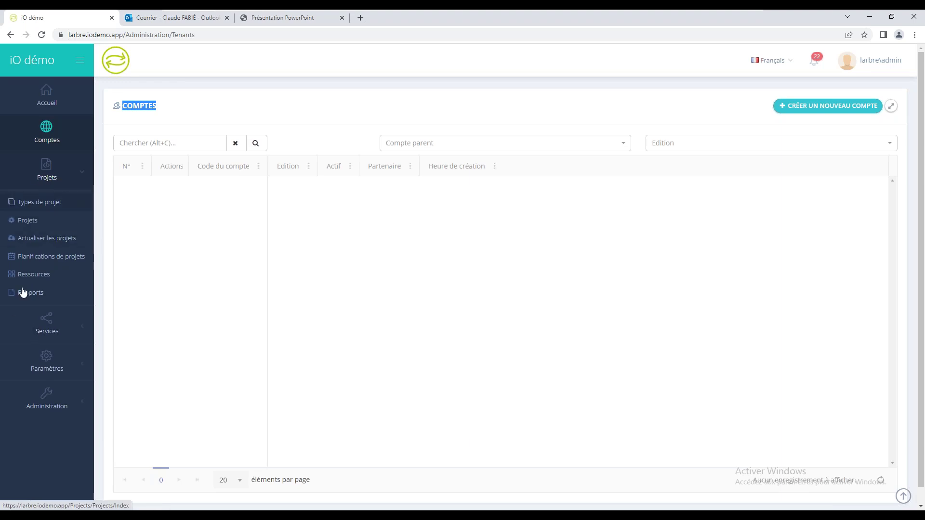
Step: Edit the Transfert PDF factures vers FTP project from the Projets list
left_click(29, 224)
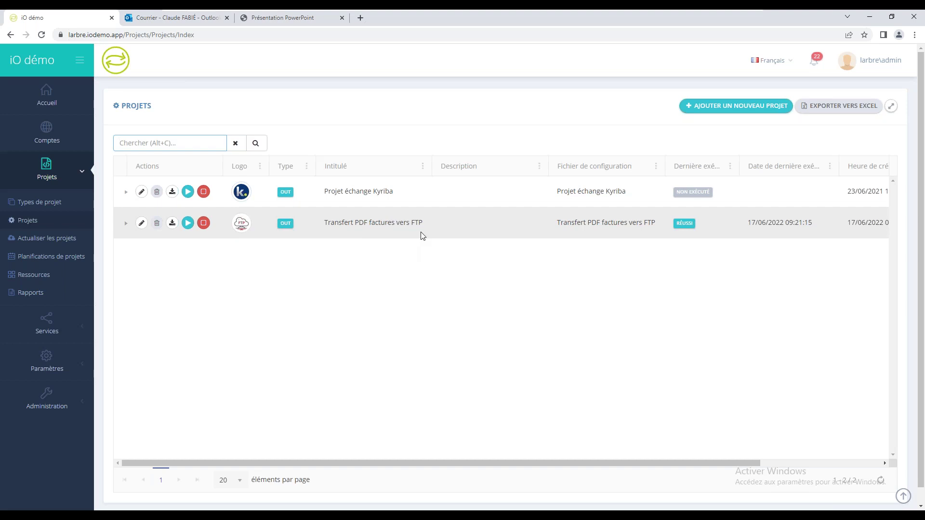
left_click(142, 225)
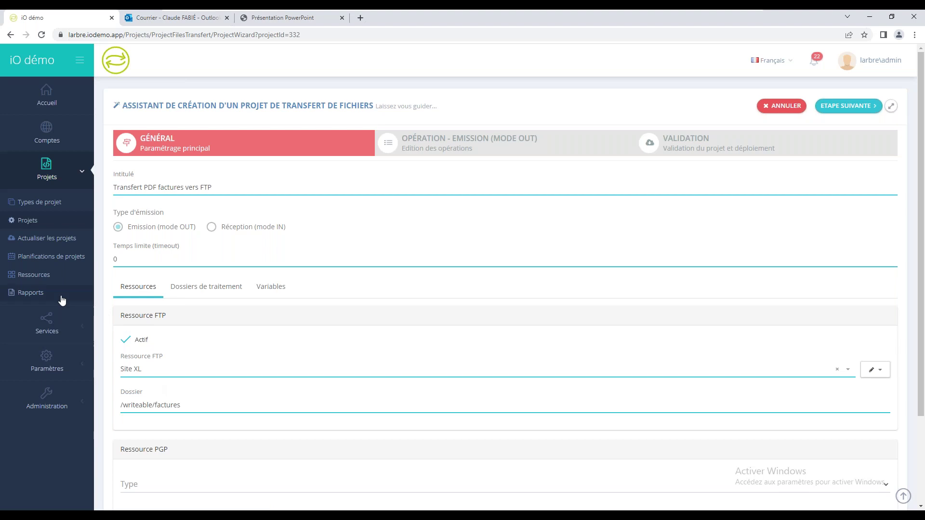
Step: Browse the configured Ressources and addable resource types, then return to the Projets list
left_click(48, 281)
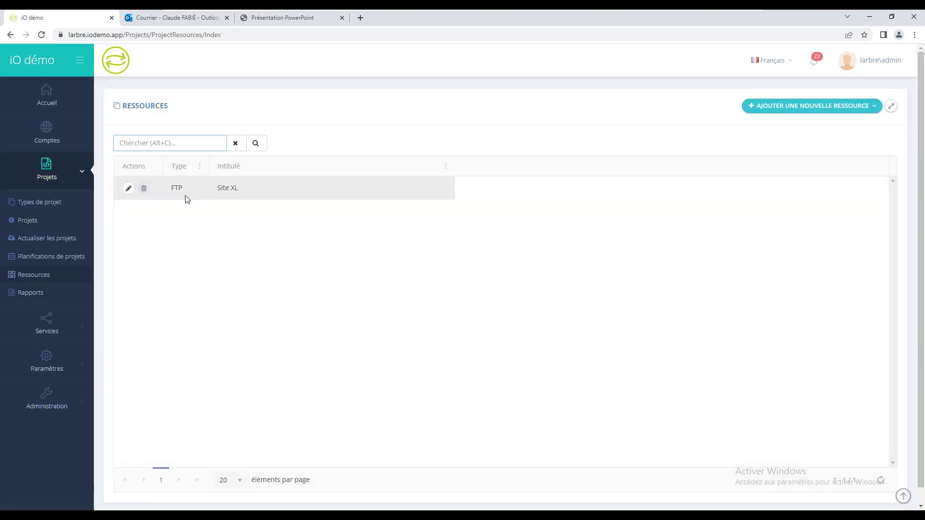
left_click(833, 110)
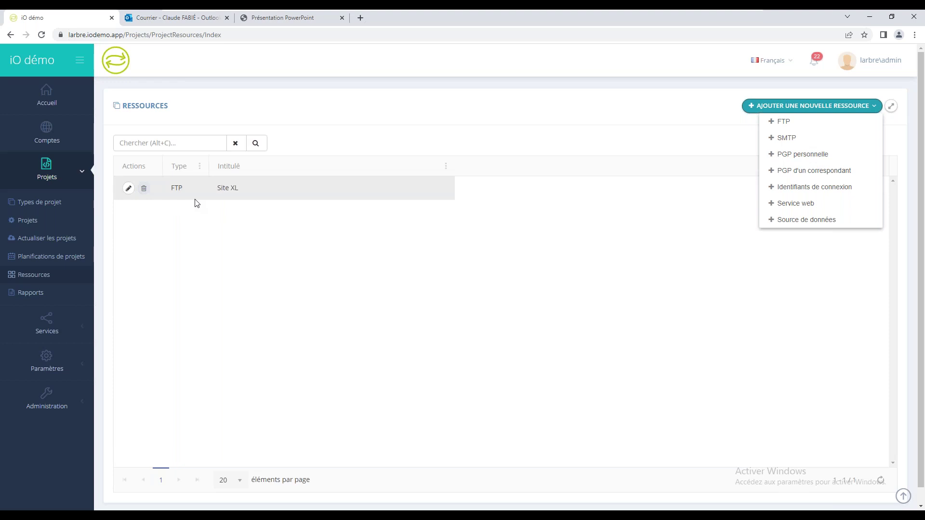
left_click(29, 220)
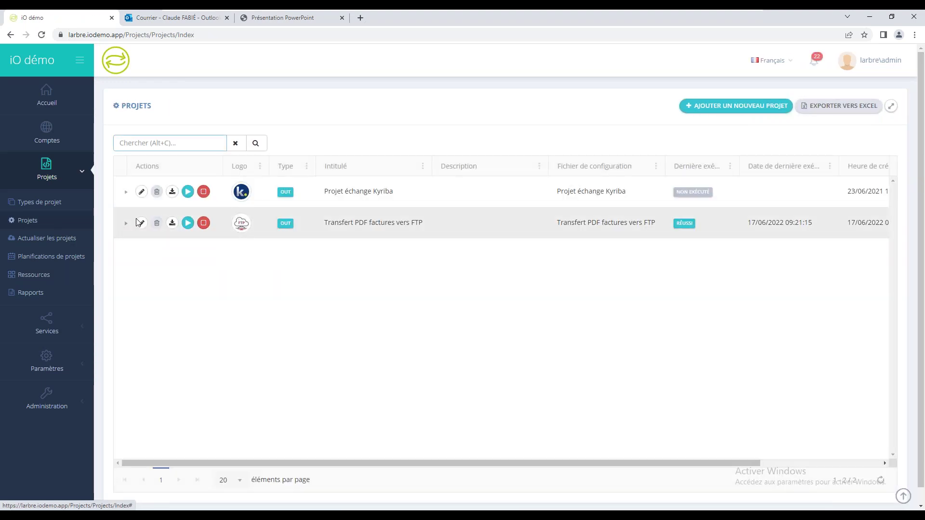
Step: Reopen Transfert PDF factures vers FTP and check its Site XL resource and /writeable/factures folder
left_click(141, 223)
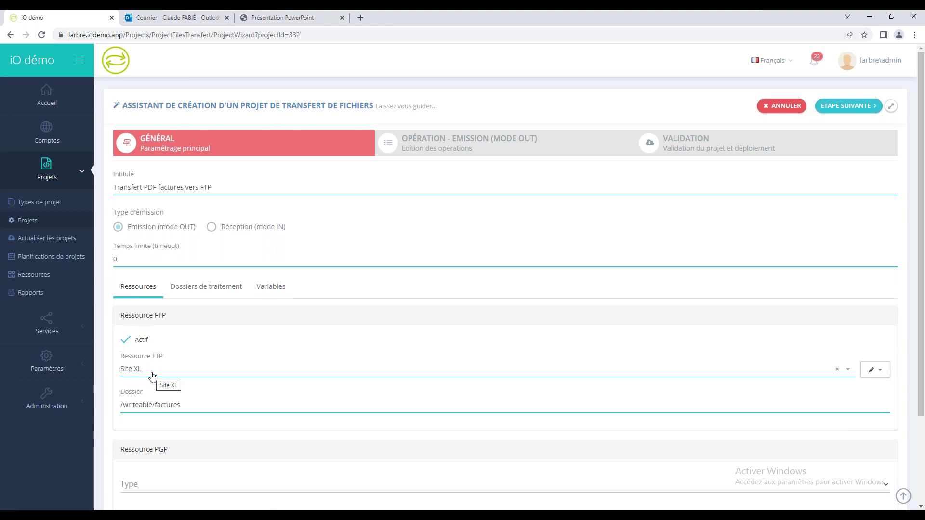
left_click_drag(192, 407, 110, 404)
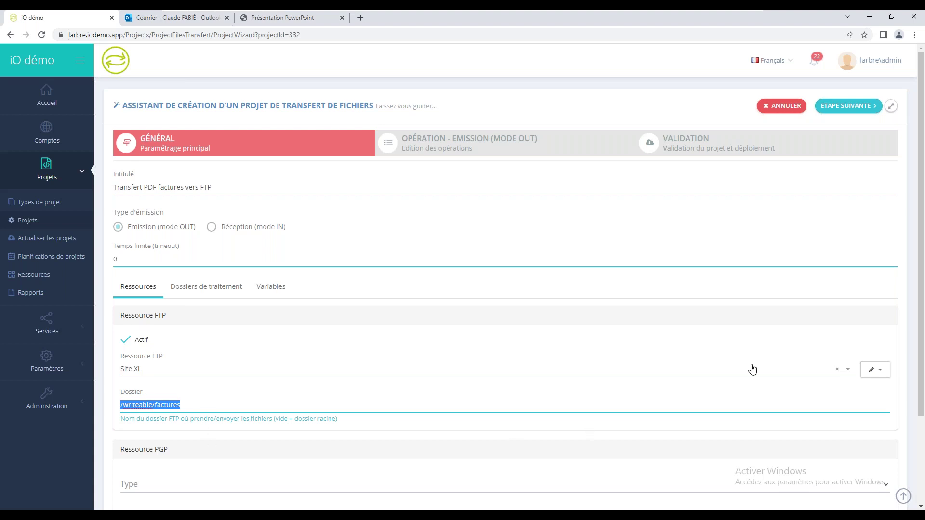
scroll(923, 350, "down", 2)
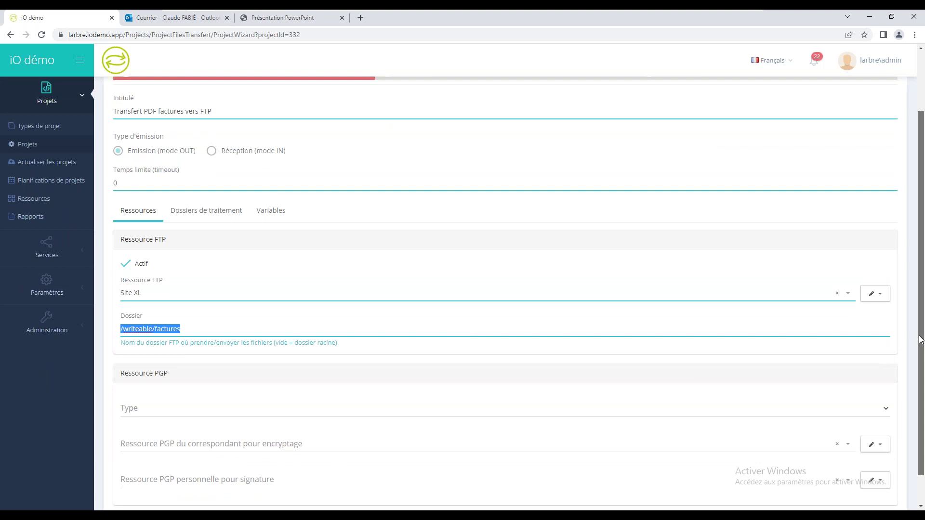
scroll(282, 367, "down", 1)
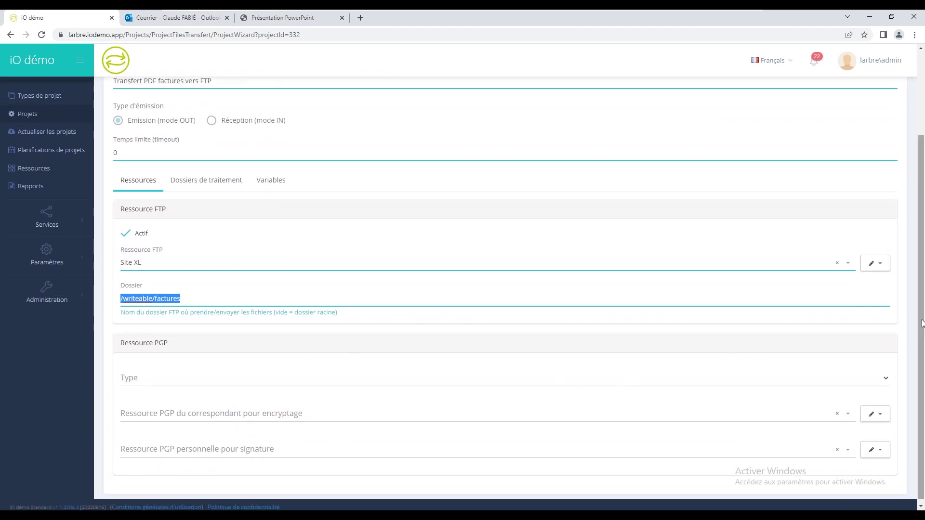
scroll(922, 323, "up", 3)
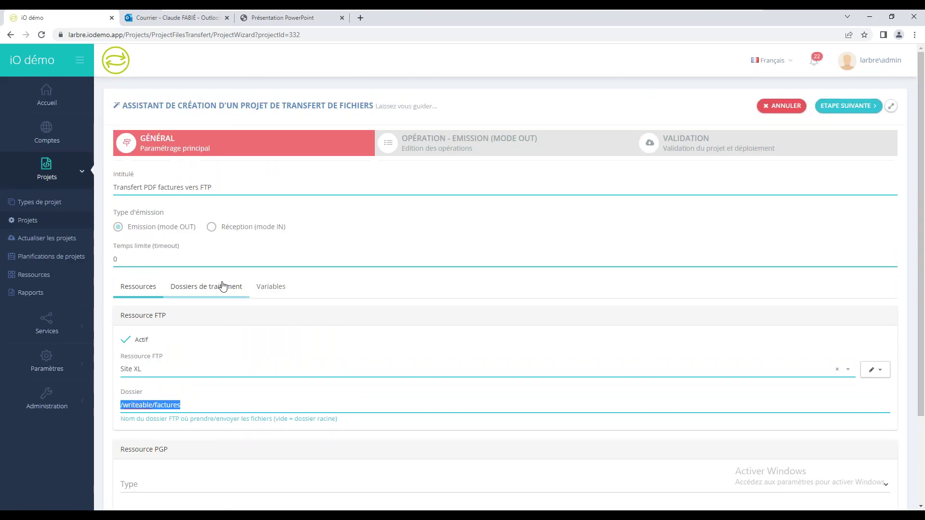
Step: Show the Dossiers de traitement settings: source C:\Temp\iO, archiving to C:\Temp\iO\Archives
left_click(215, 286)
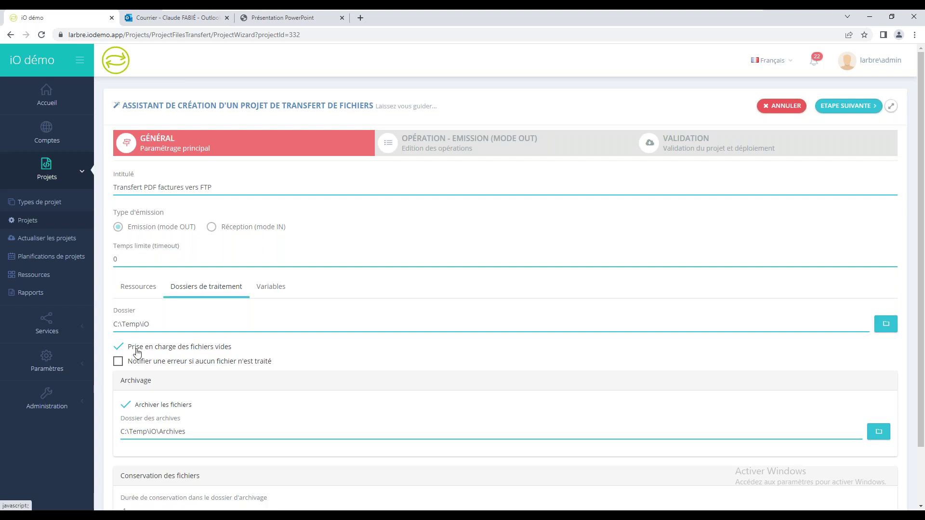
triple_click(135, 325)
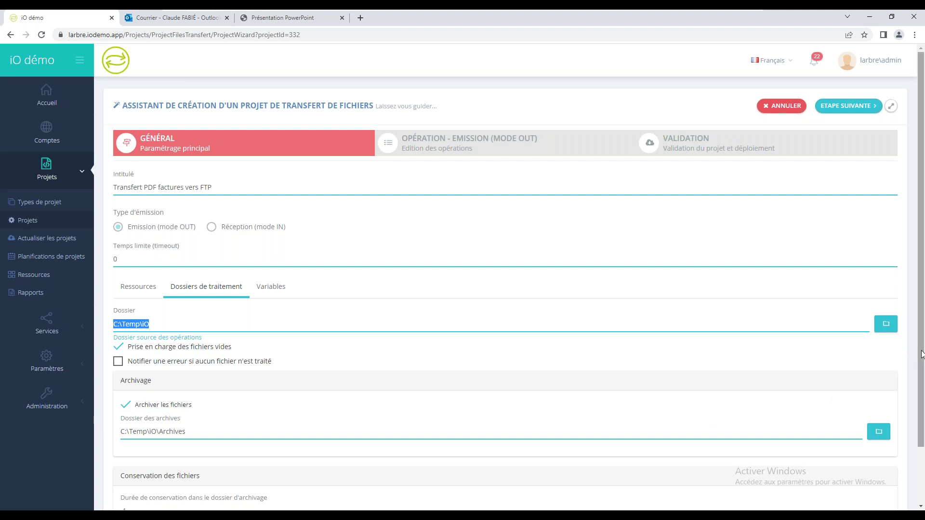
scroll(922, 355, "down", 2)
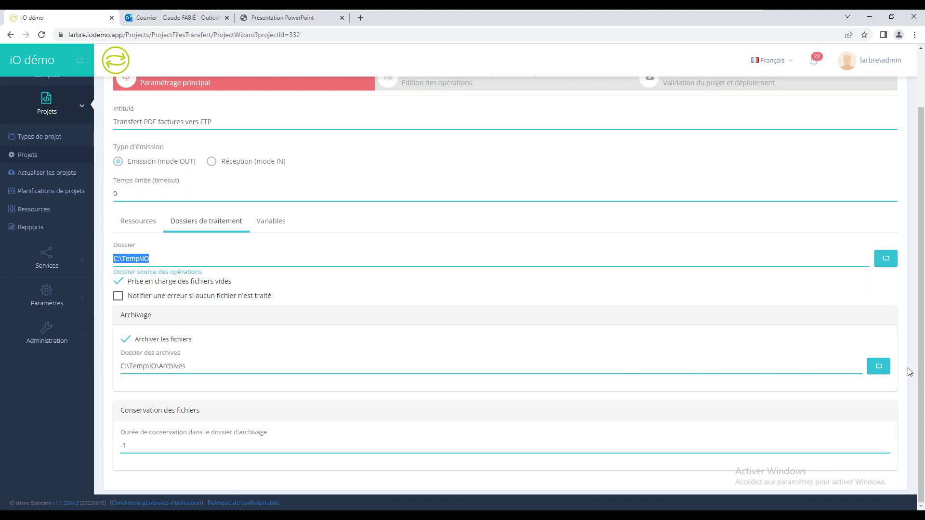
scroll(918, 371, "up", 2)
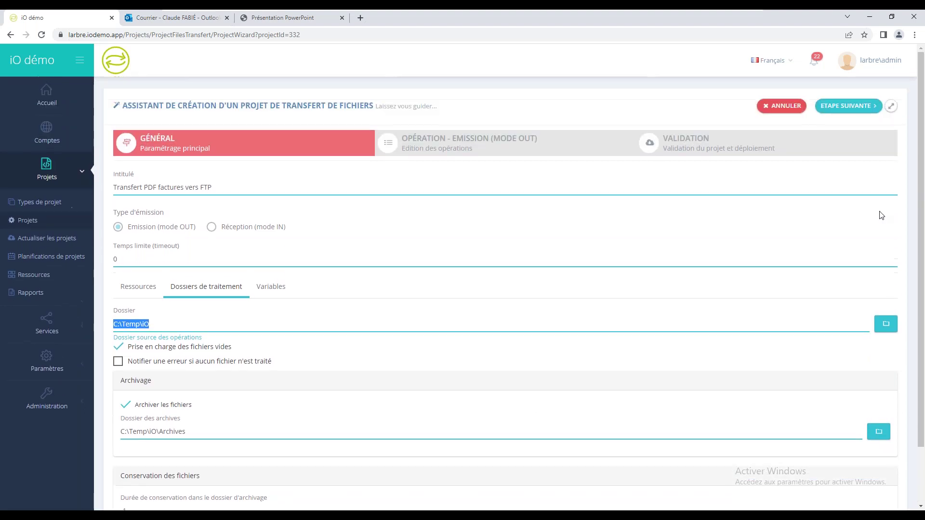
Step: Advance to the Transfert des fichiers operation step (folder C:\iO, pattern V-FA-*.pdf)
left_click(836, 115)
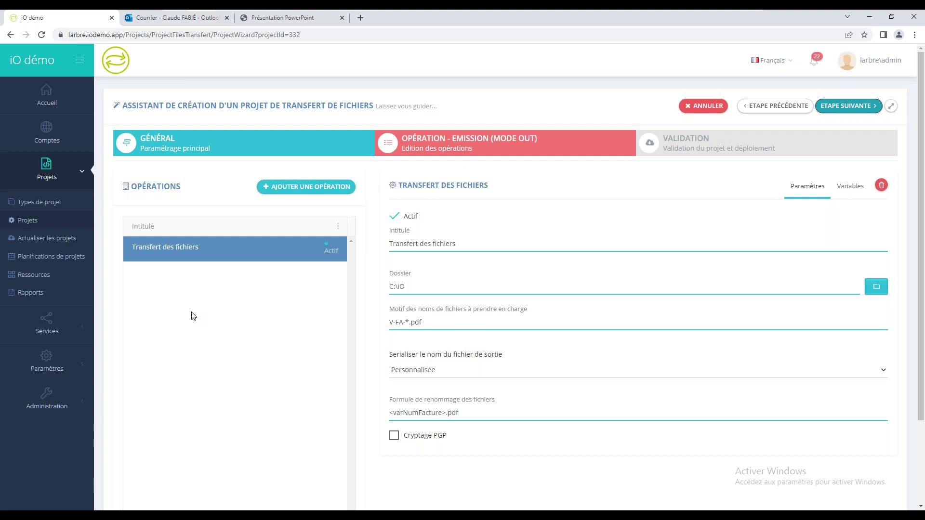
Step: Review the Intitulé, Dossier and Formule variables, then show varNumFacture on the Variables tab
left_click_drag(478, 243, 378, 242)
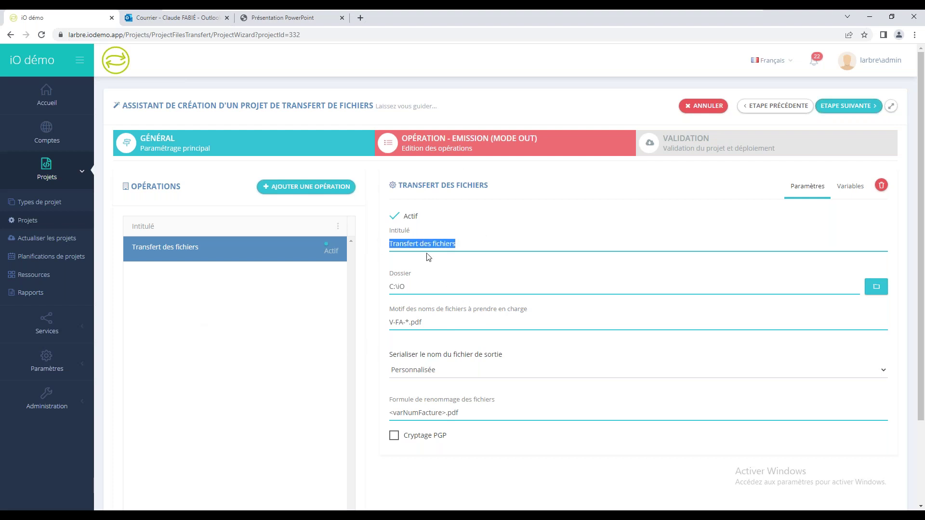
left_click_drag(459, 288, 384, 291)
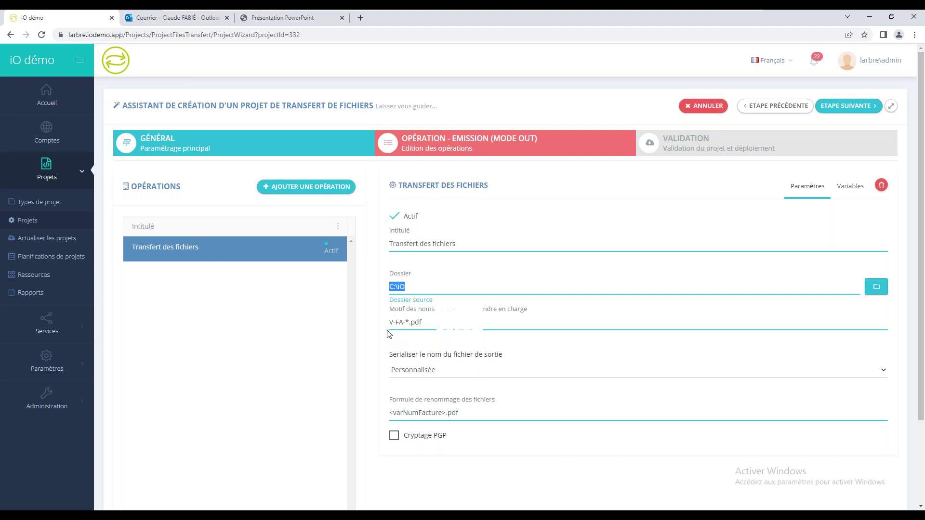
left_click(399, 321)
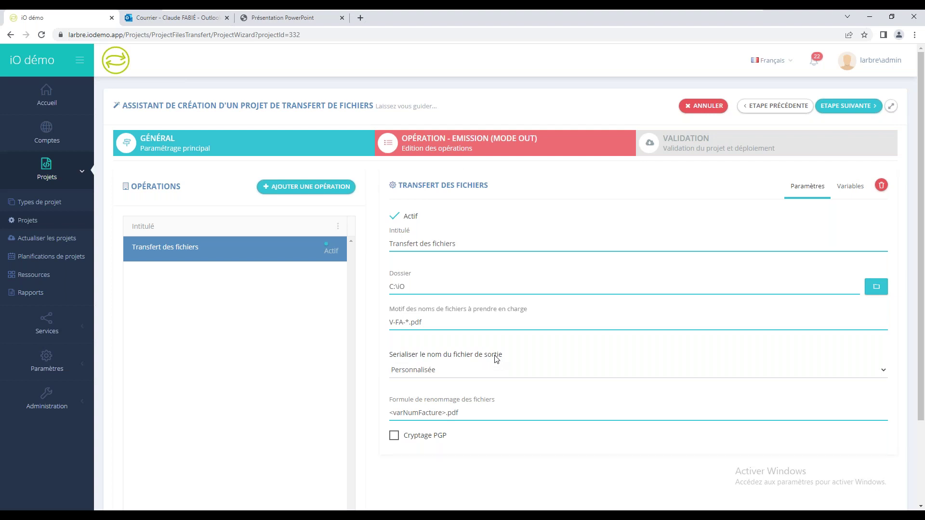
right_click(488, 411)
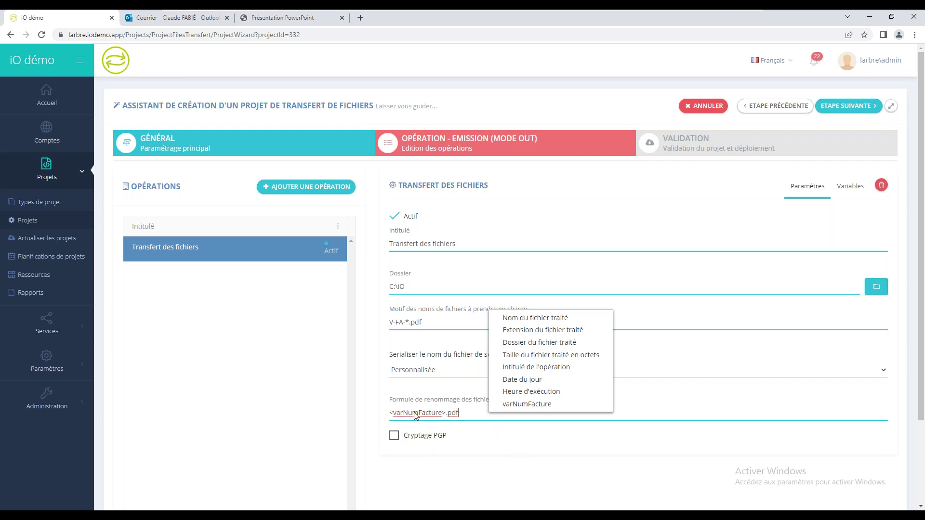
key("Escape")
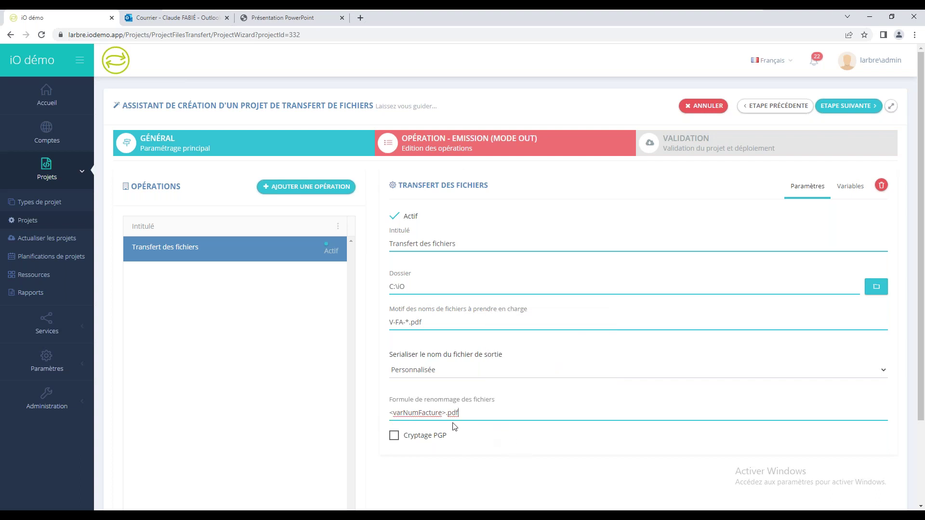
left_click(851, 188)
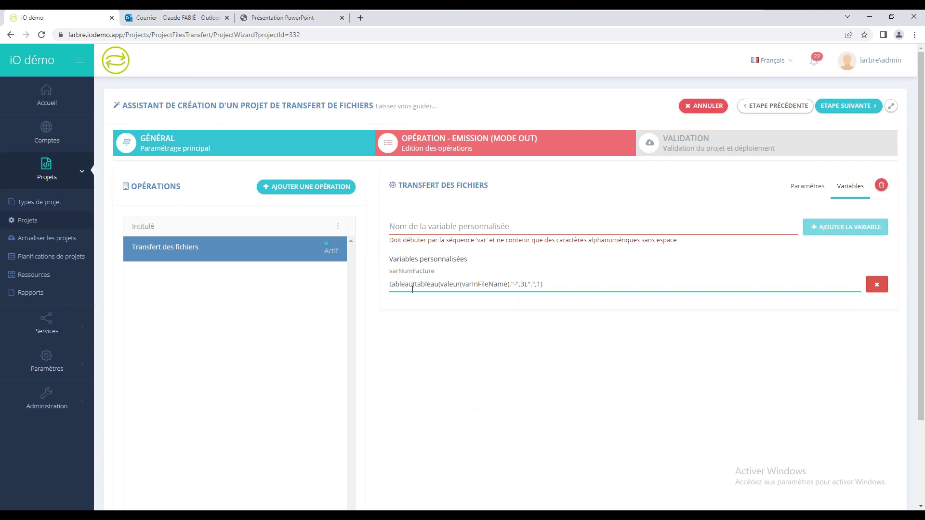
left_click_drag(464, 284, 508, 283)
left_click(517, 283)
double_click(516, 284)
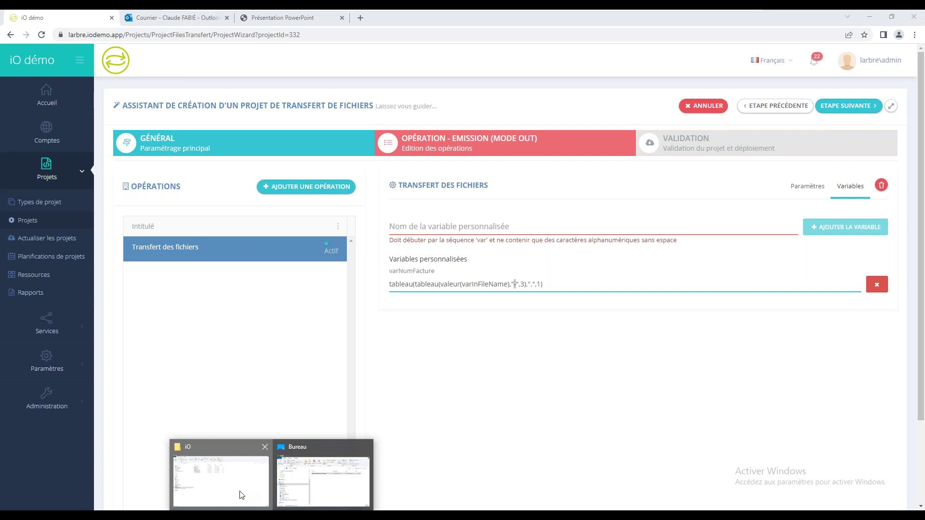
left_click(241, 495)
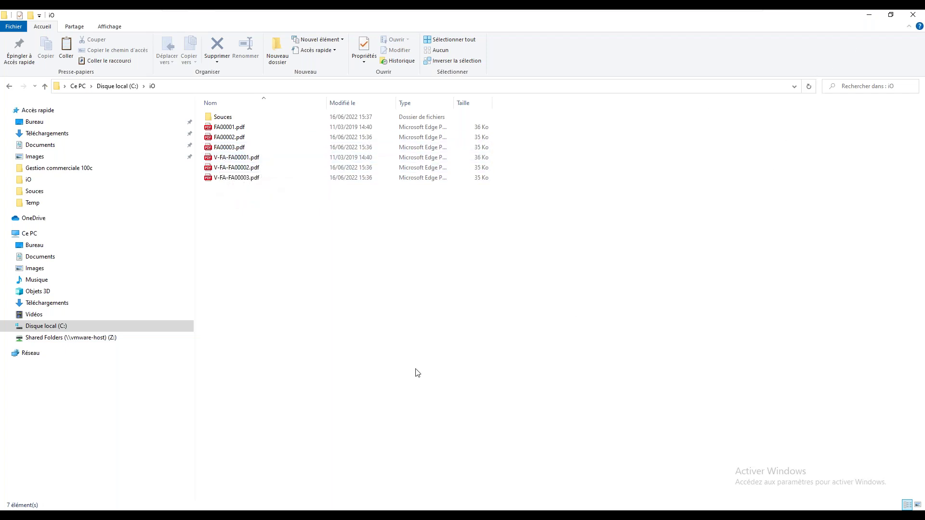
key("alt+Tab")
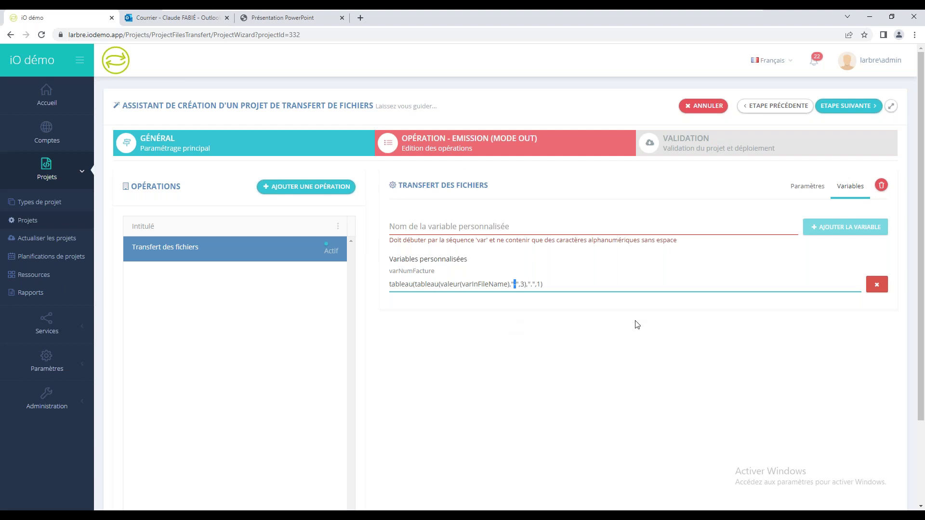
Step: Go back to the Paramètres tab, then advance the wizard to the Validation step
left_click(796, 191)
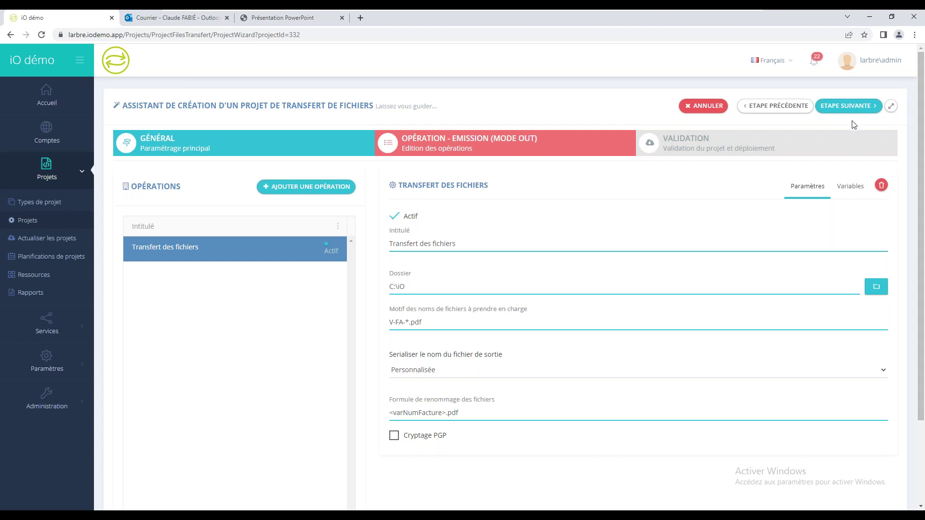
left_click(836, 107)
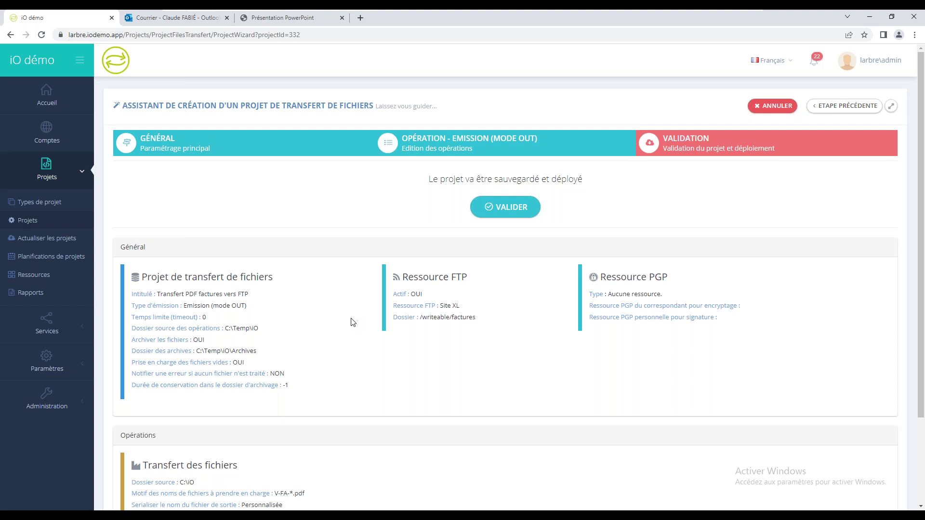
Step: Request saving and deploying the invoice transfer project with VALIDER
left_click(524, 210)
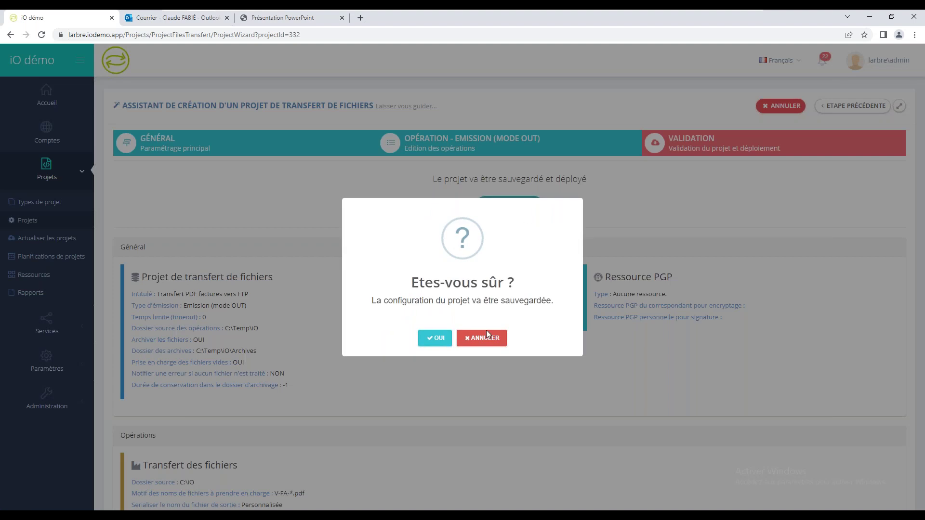
Step: Confirm saving the project configuration and expand the Services navigation section
left_click(433, 341)
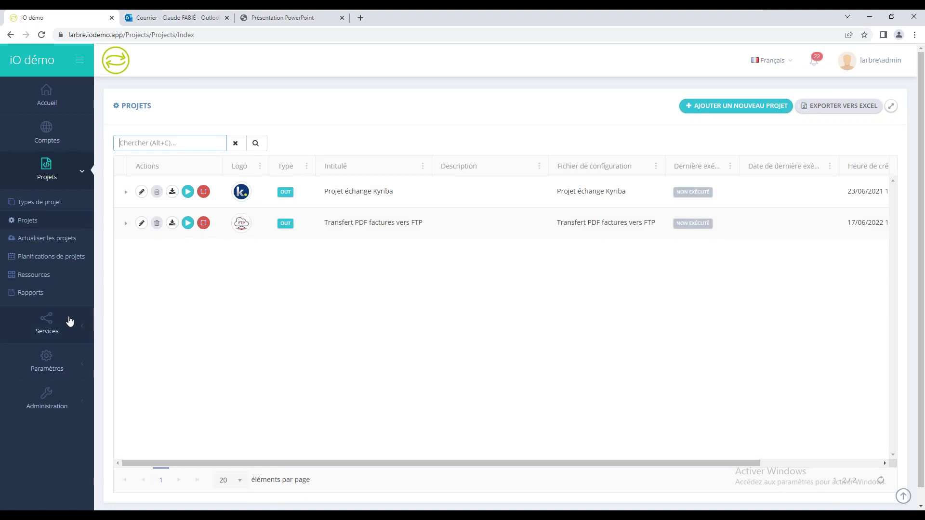
left_click(47, 326)
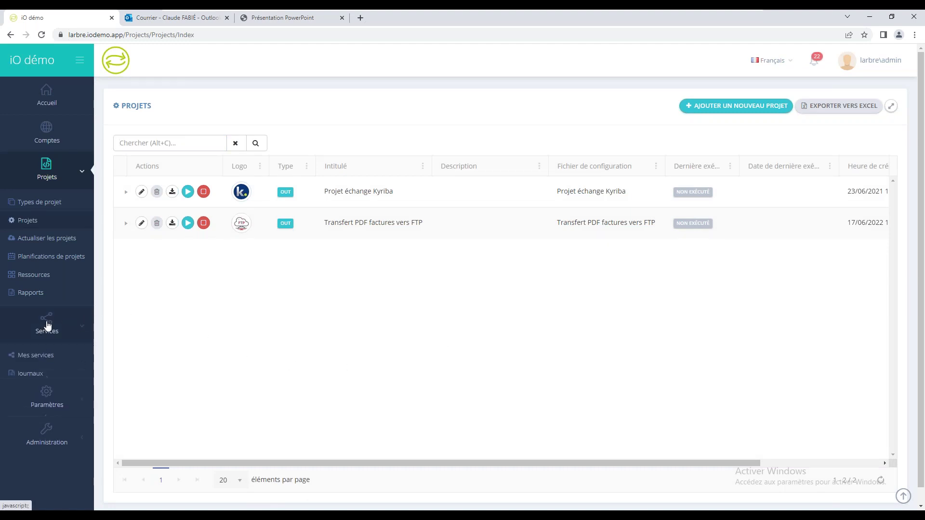
Step: Open Mes services, query the execution agent's status and run a PING test
left_click(44, 346)
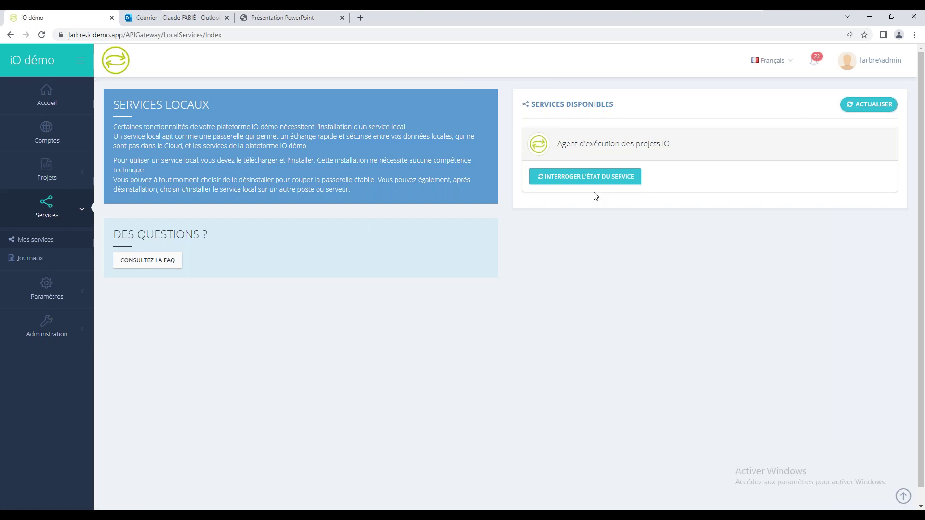
left_click(588, 178)
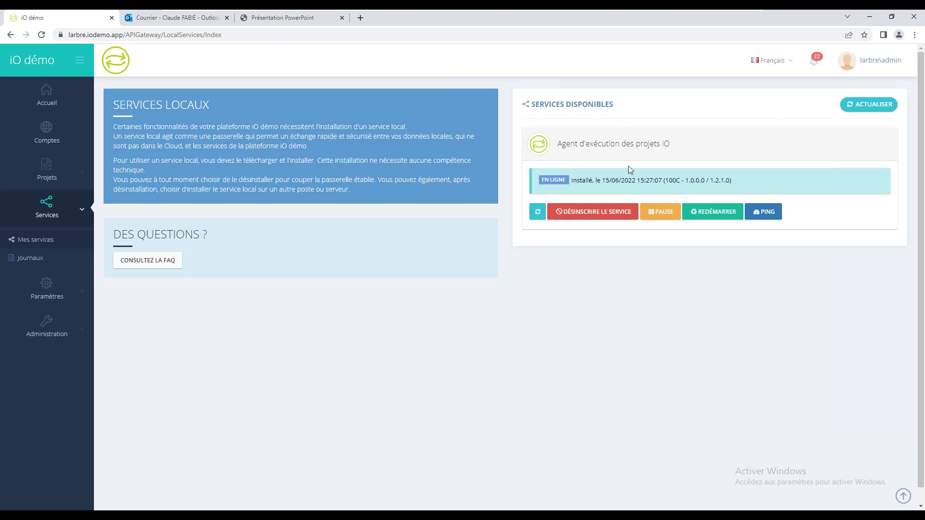
left_click(763, 213)
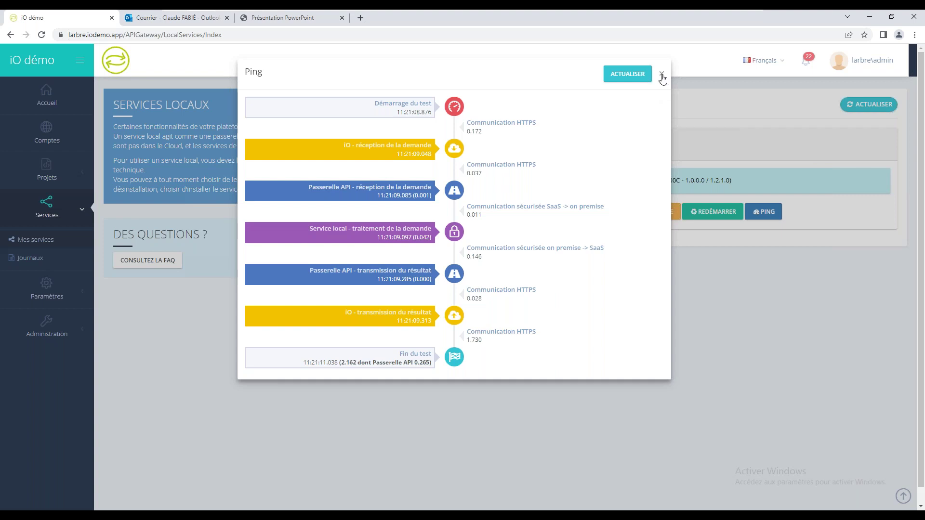
left_click(661, 74)
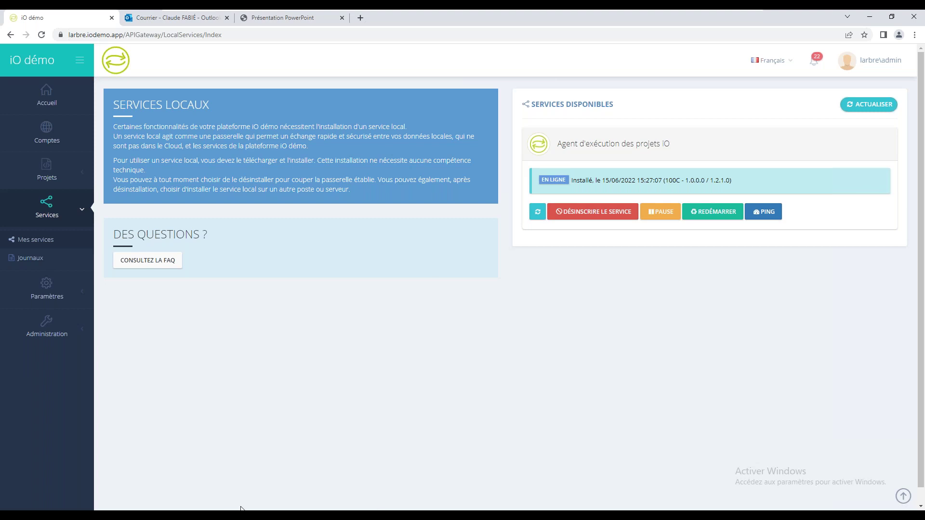
Step: Browse File Explorer to C:\Temp\iO, showing Archives and Reports, then minimize it
mouse_move(241, 510)
left_click(241, 481)
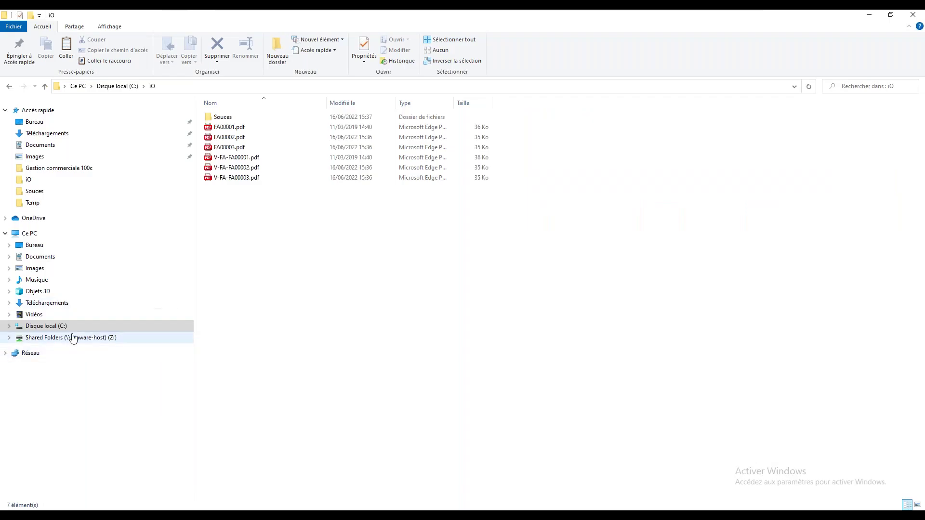
left_click(46, 326)
double_click(222, 177)
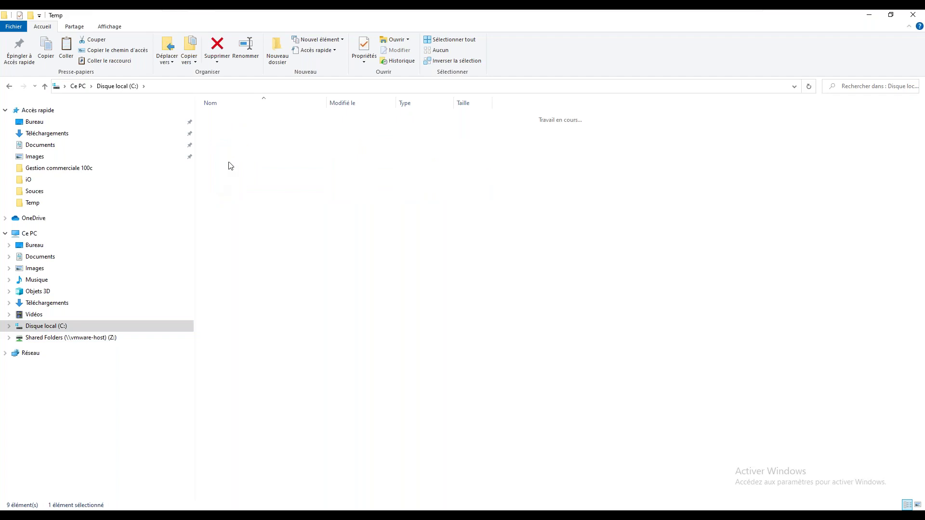
double_click(224, 117)
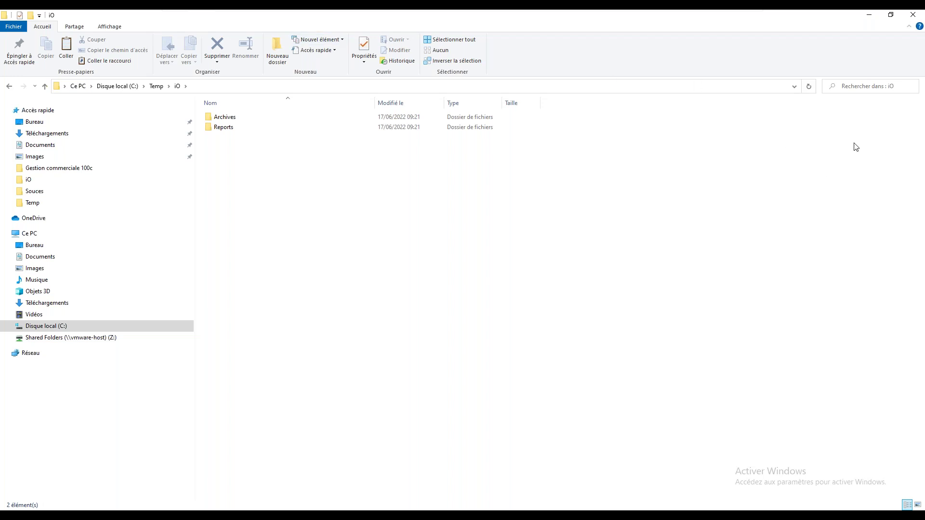
left_click(870, 16)
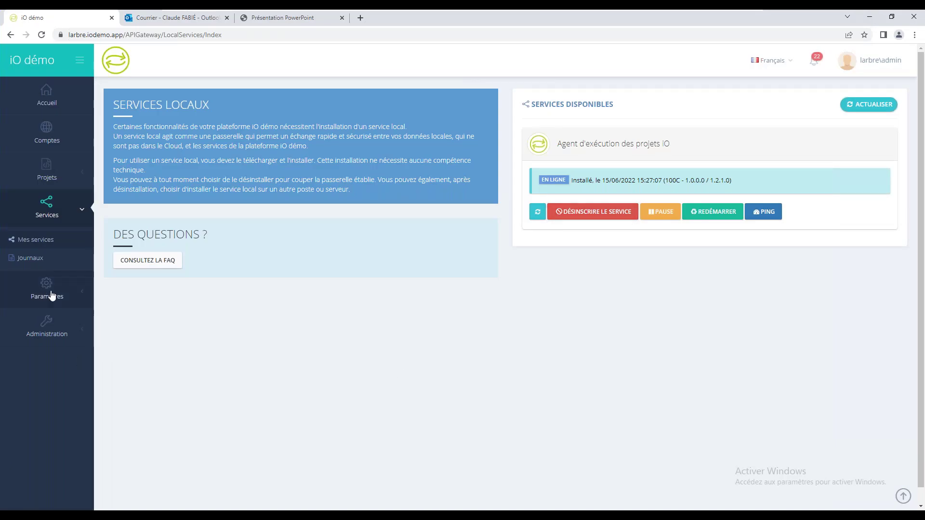
Step: Open the Projets list and edit the Transfert PDF factures vers FTP project
left_click(44, 183)
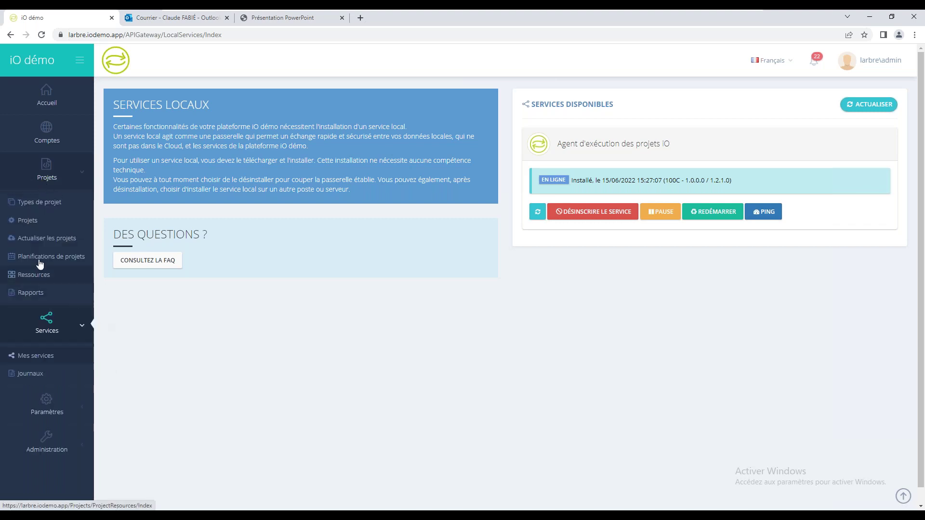
left_click(31, 222)
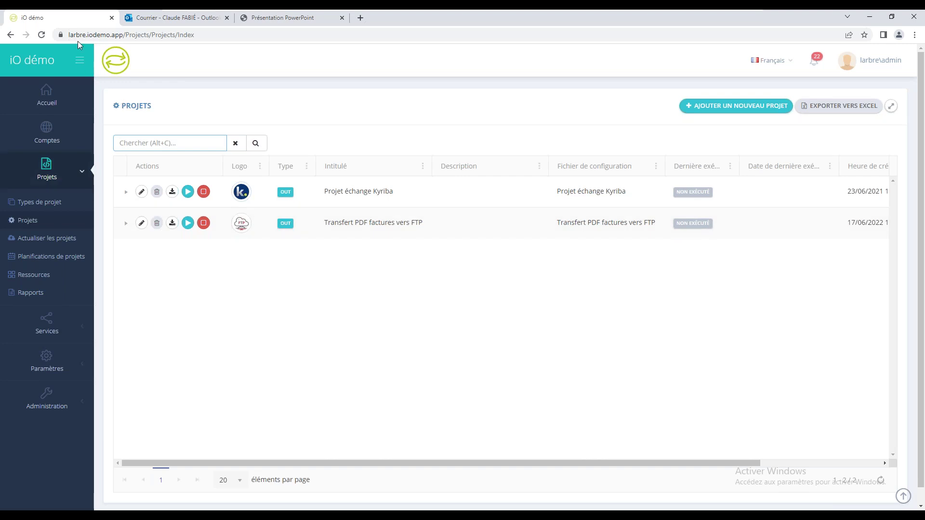
left_click(141, 223)
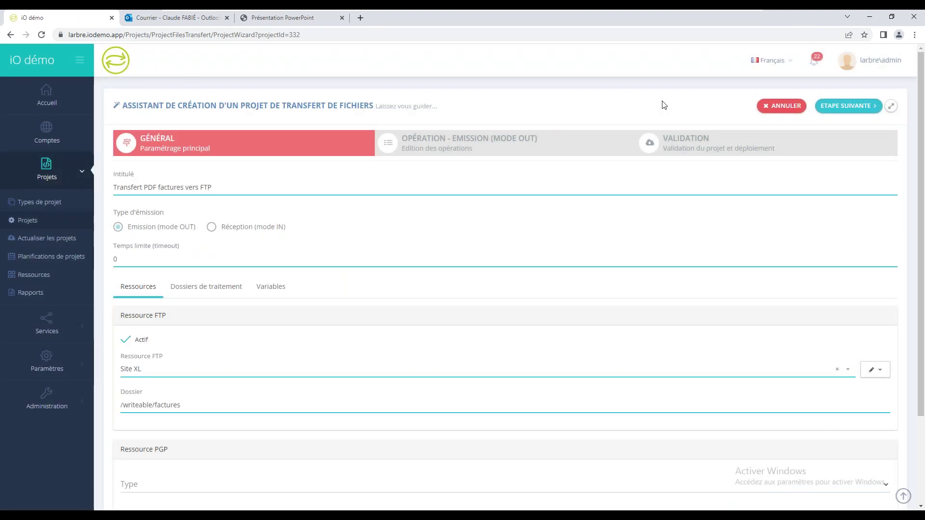
Step: Cancel and confirm abandoning the wizard, then launch Transfert PDF factures vers FTP
left_click(778, 107)
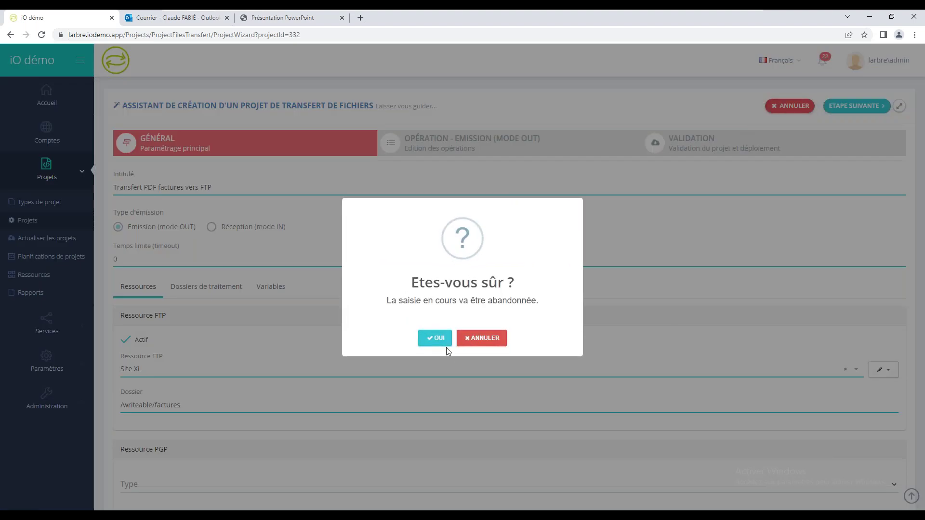
left_click(435, 339)
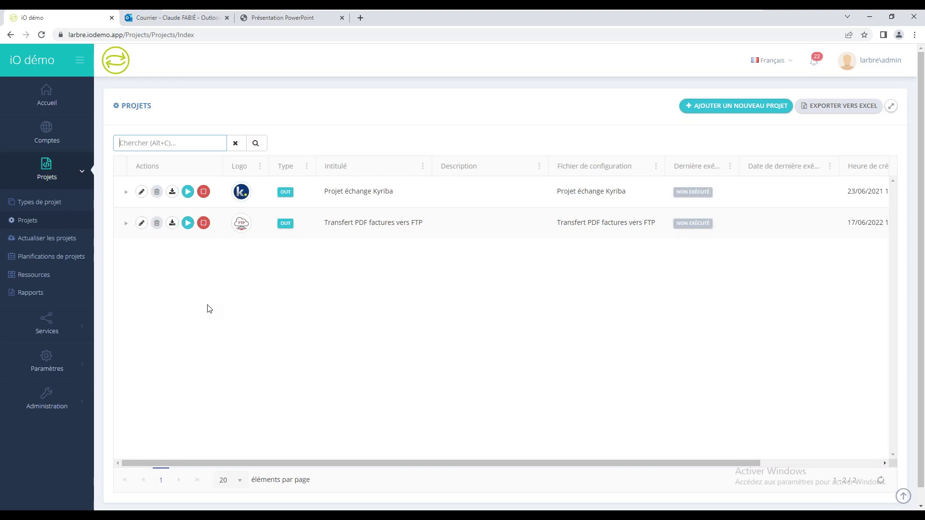
left_click(188, 223)
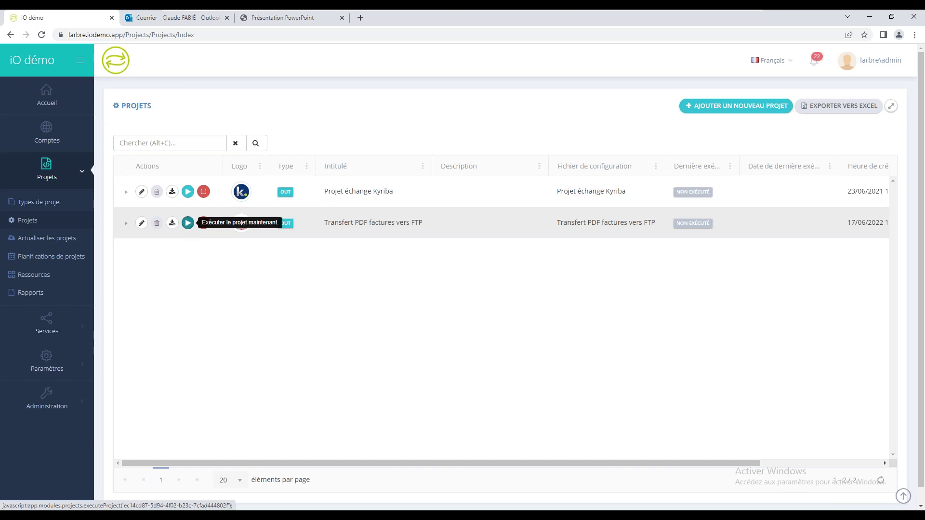
Step: Confirm the run, refresh until it reports ECHEC, and open its execution log
left_click(436, 343)
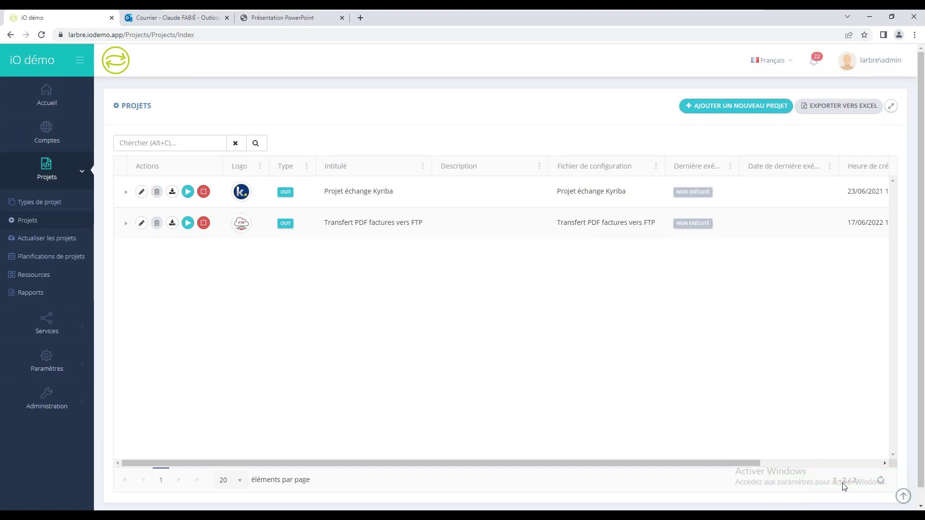
left_click(882, 482)
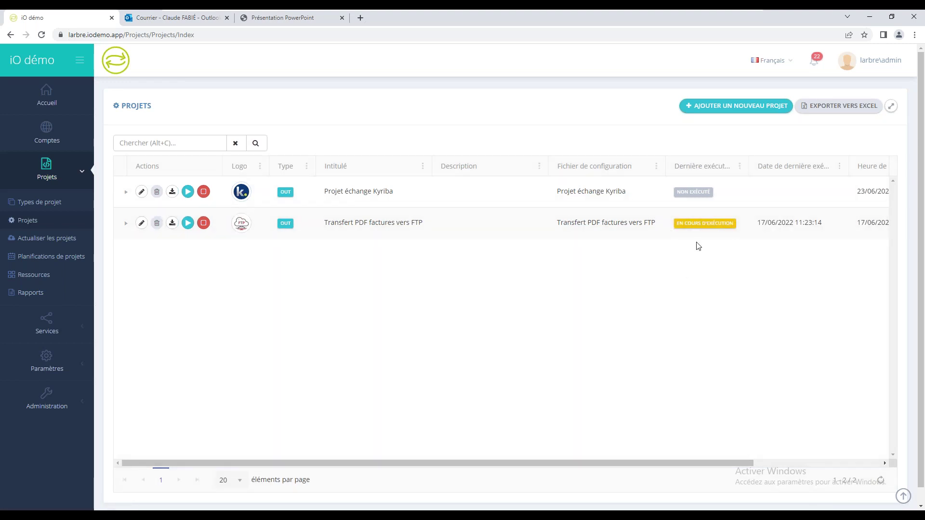
left_click(881, 481)
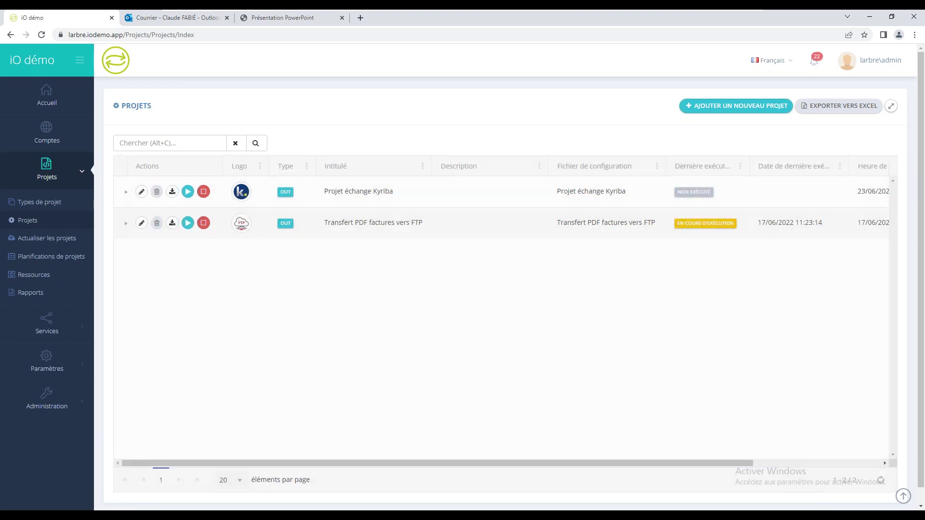
left_click(881, 481)
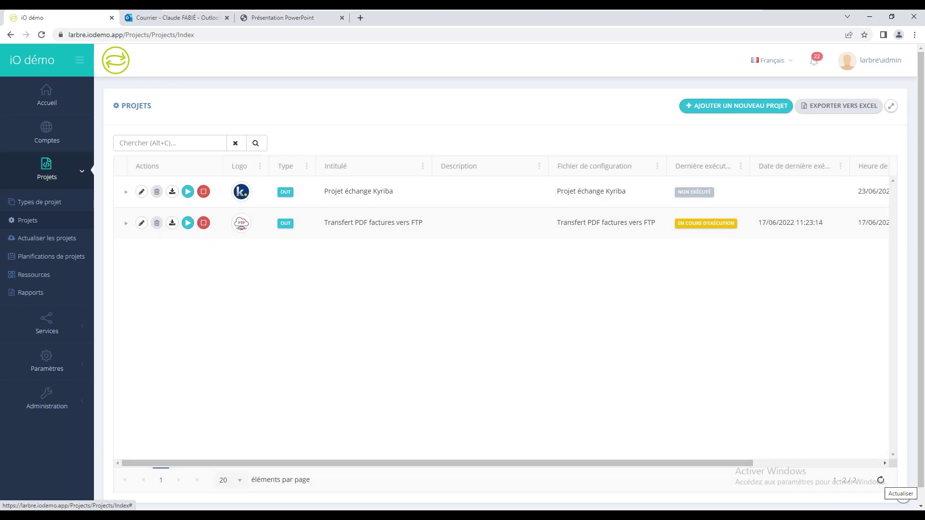
left_click(881, 481)
left_click(881, 481)
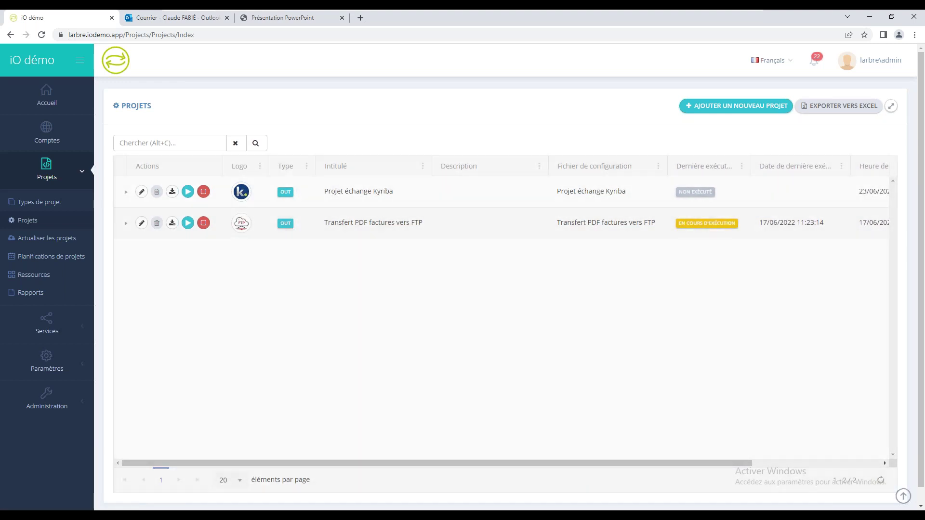
left_click(882, 481)
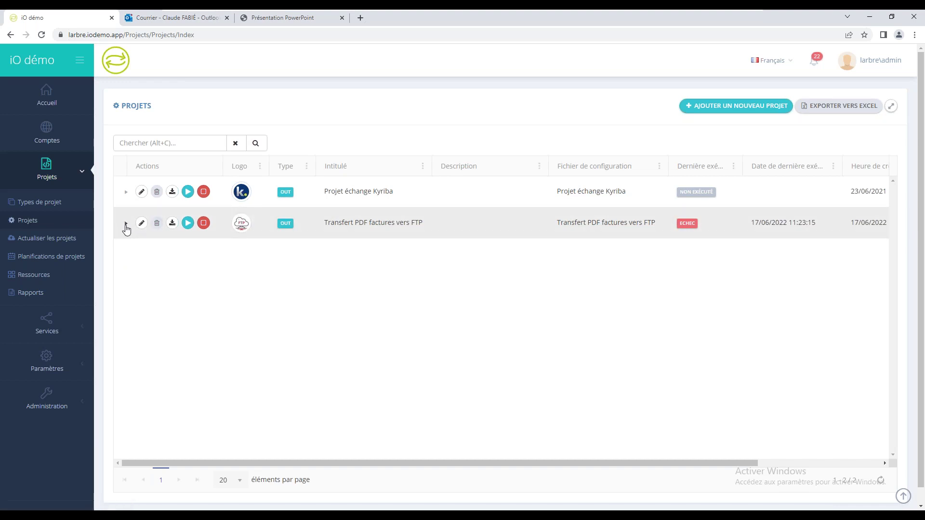
left_click(126, 224)
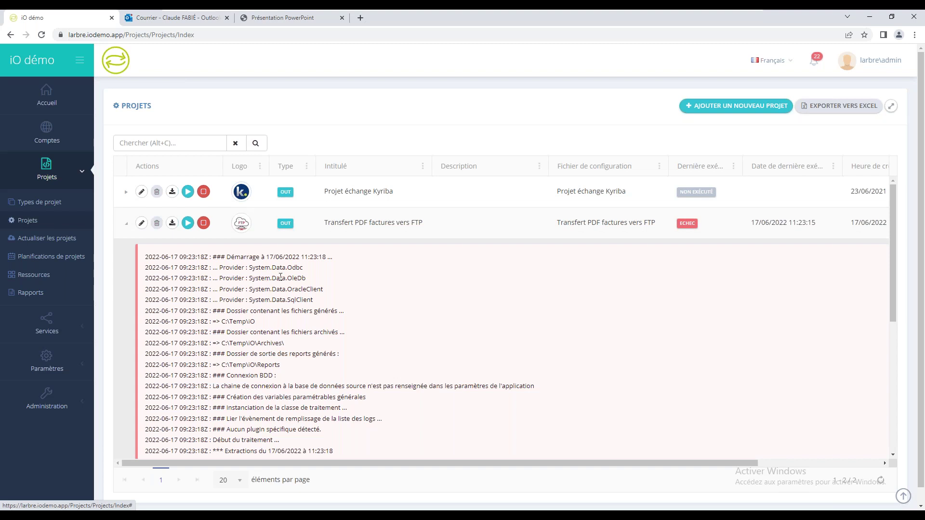
left_click_drag(891, 273, 889, 407)
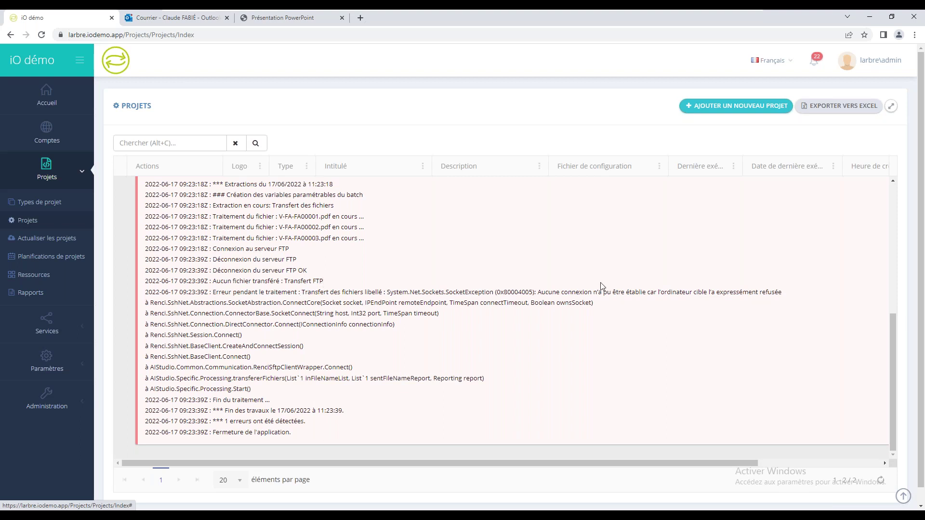
left_click_drag(541, 292, 791, 295)
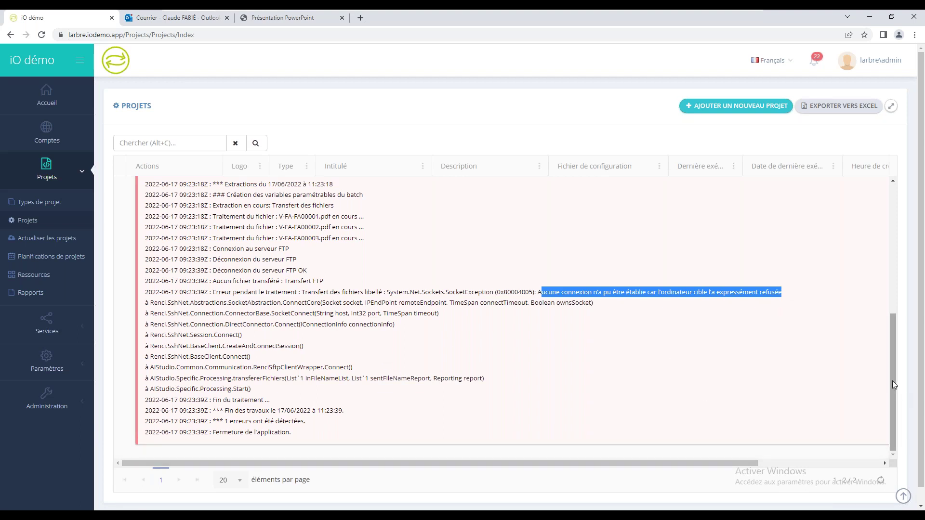
scroll(892, 380, "up", 6)
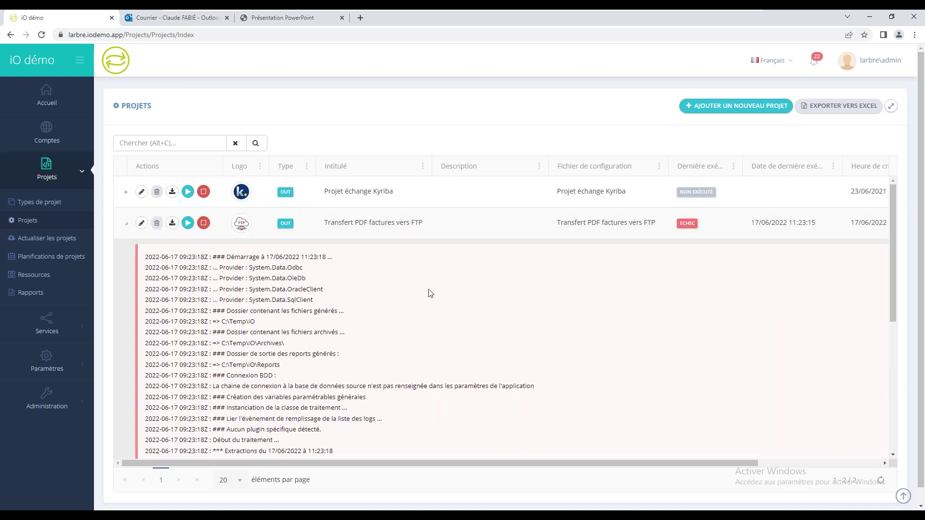
left_click(126, 227)
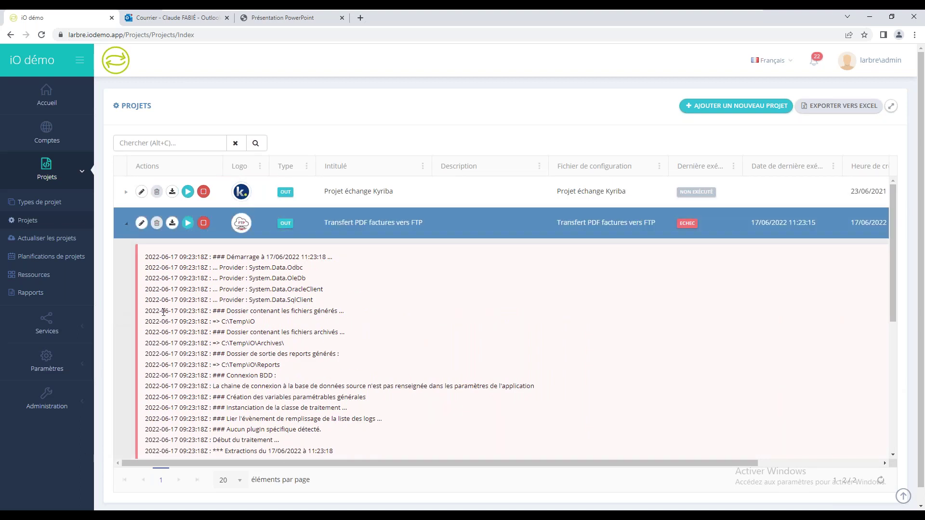
left_click(126, 227)
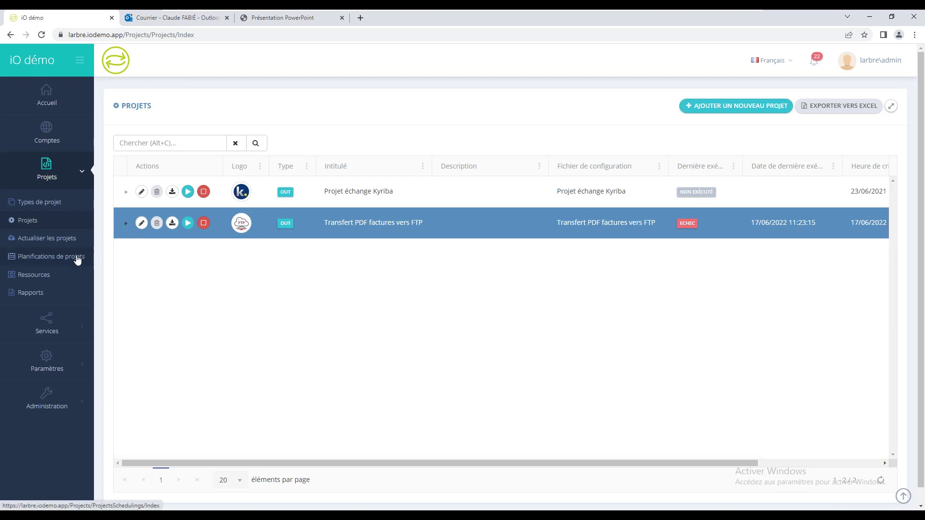
Step: Open the Rapports execution reports, then switch to the Outlook inbox
left_click(27, 295)
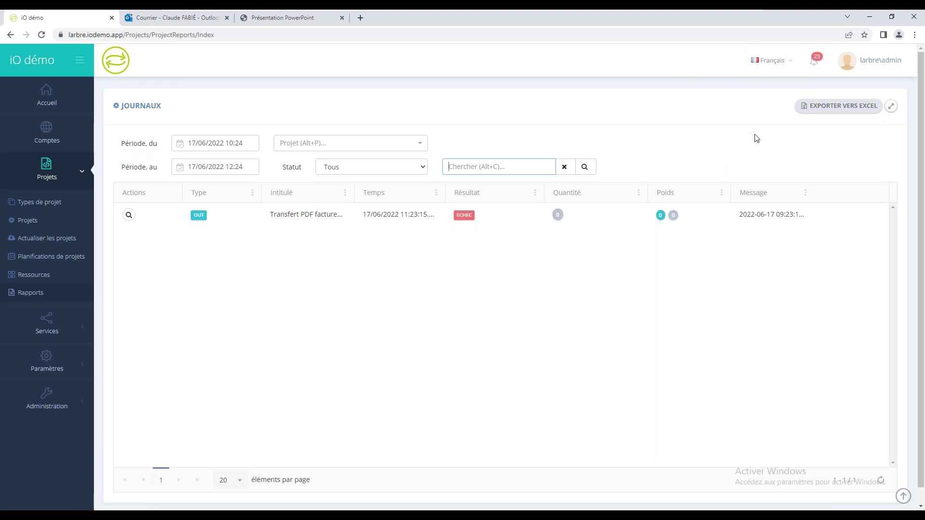
left_click(168, 19)
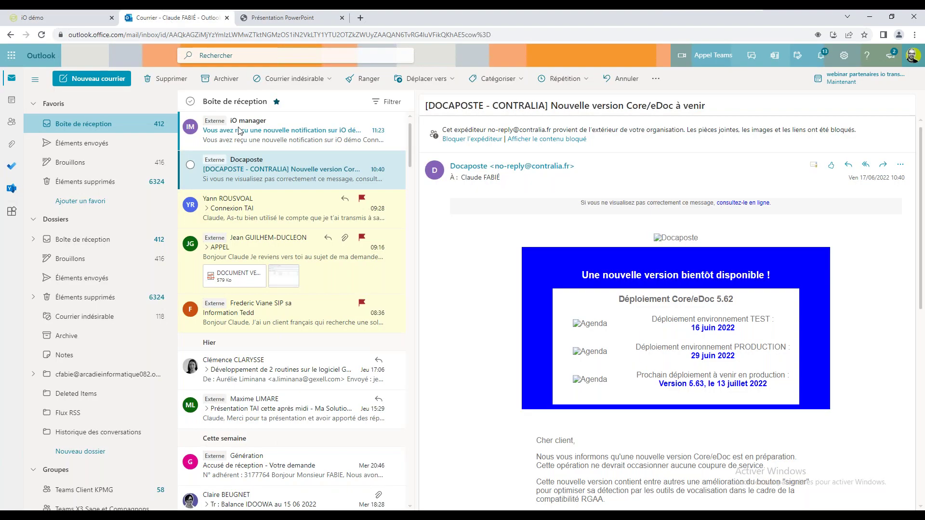
Step: Read the iO manager failure email's stack trace, then return to the iO démo Journaux page
double_click(267, 135)
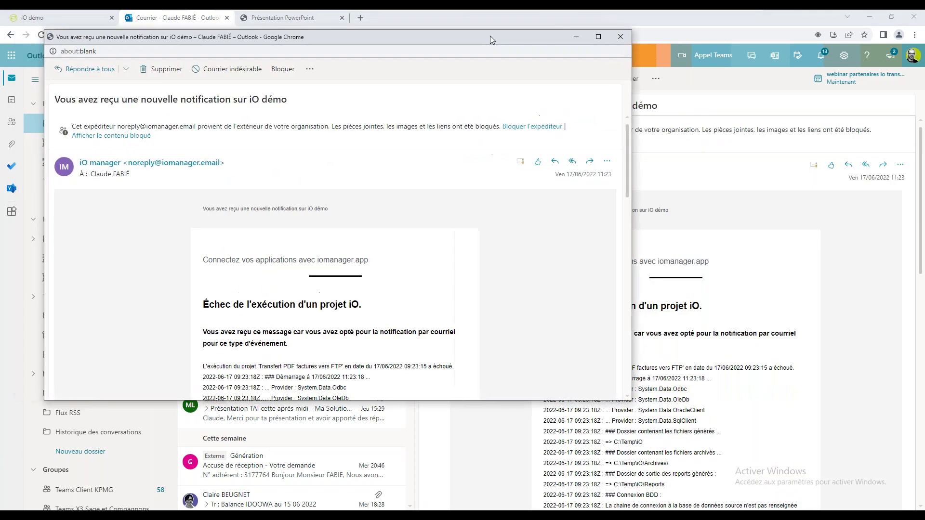
left_click_drag(490, 36, 622, 62)
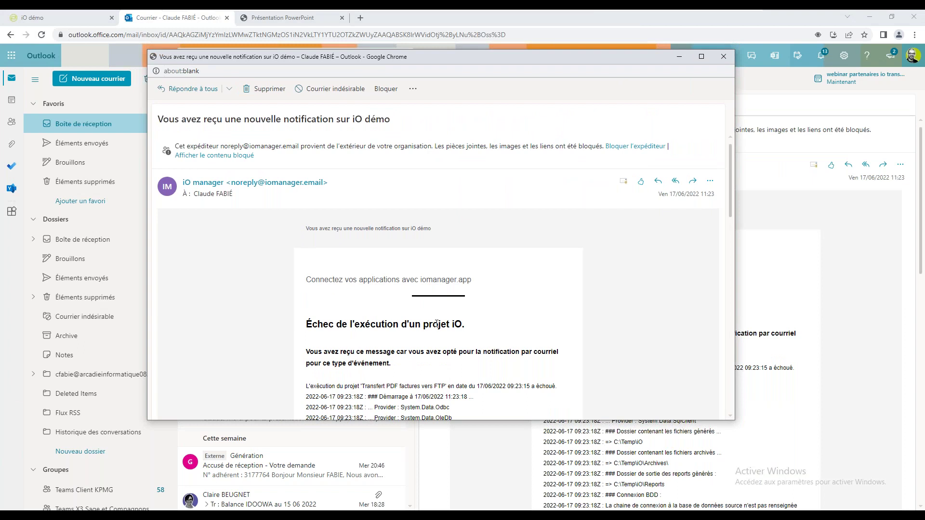
left_click_drag(480, 330, 361, 331)
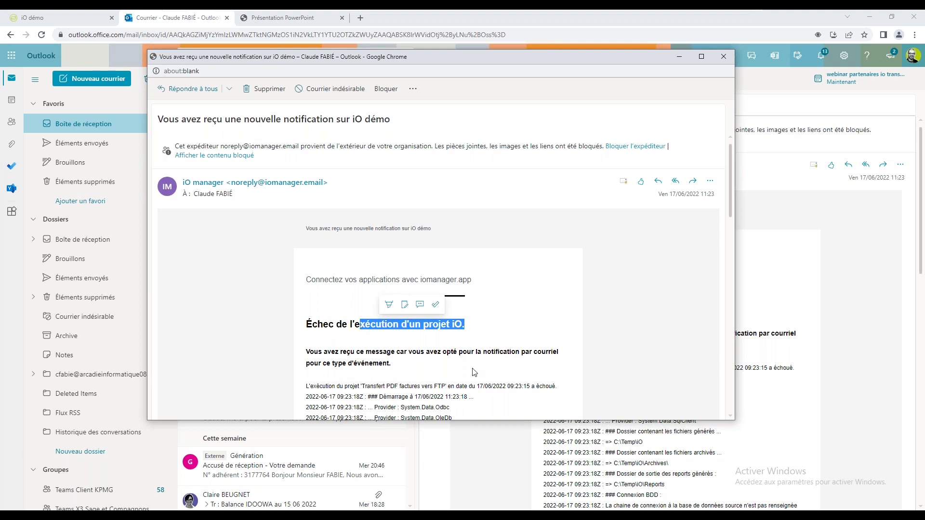
left_click_drag(730, 188, 745, 326)
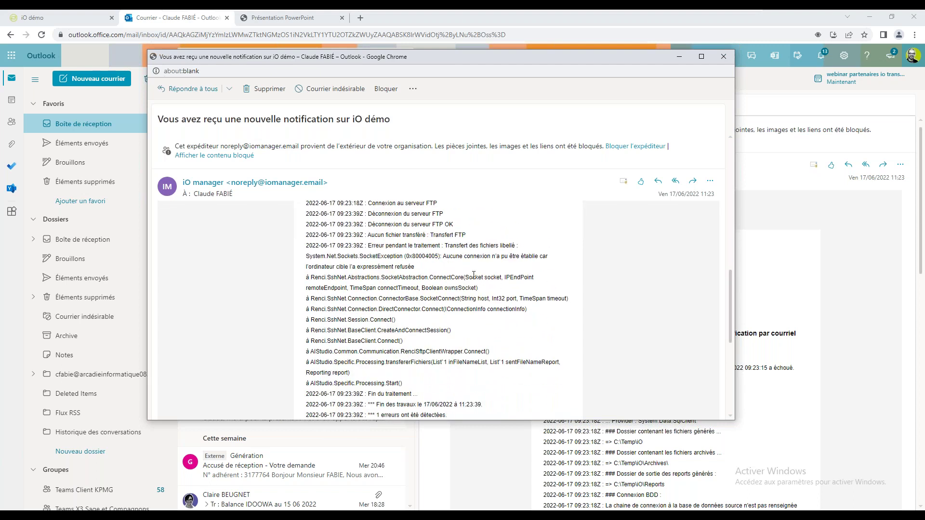
left_click(722, 58)
left_click(69, 19)
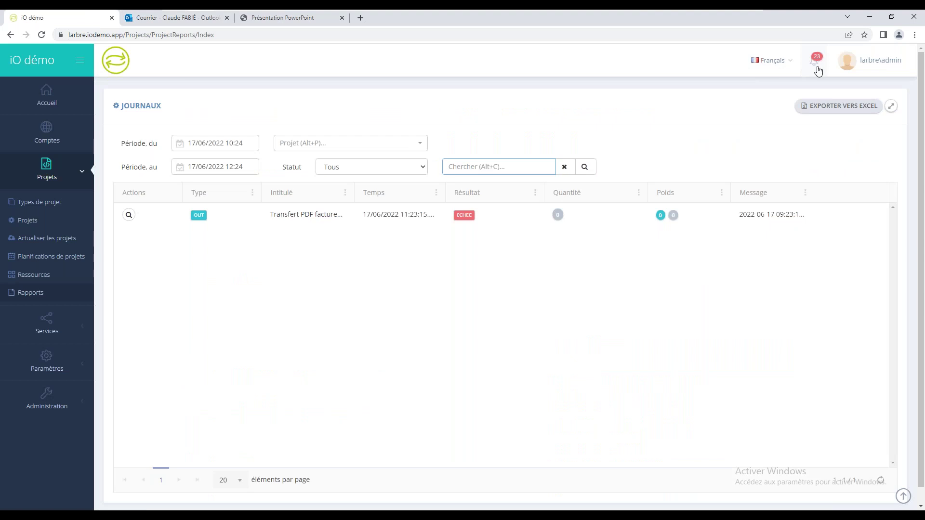
left_click(813, 63)
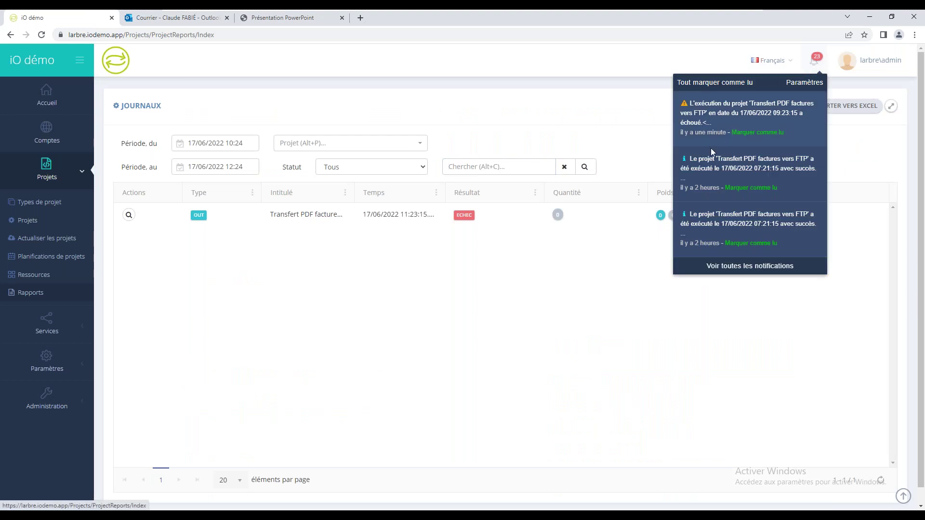
left_click(796, 84)
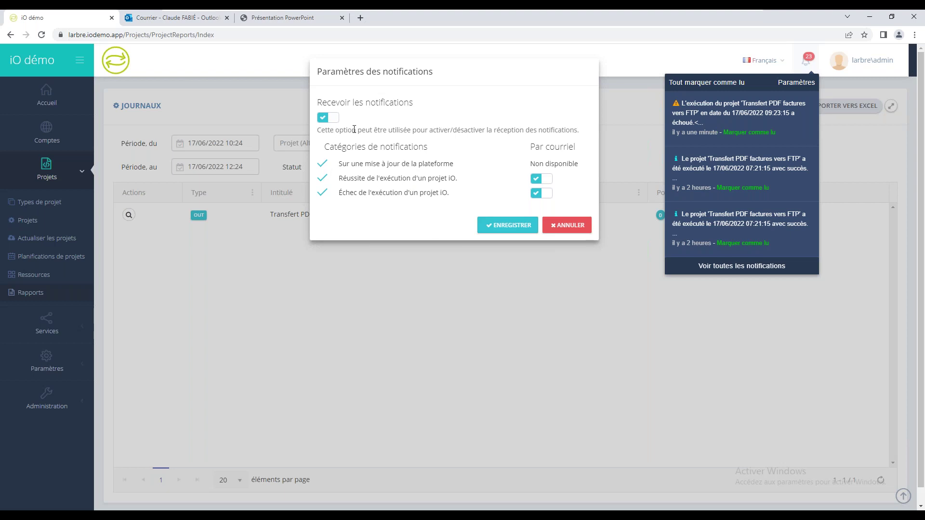
left_click(578, 227)
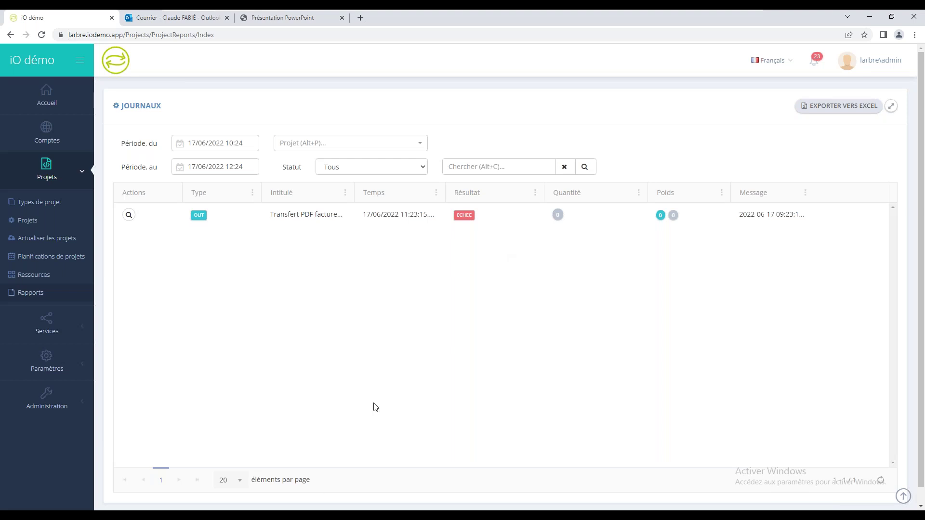
left_click(306, 506)
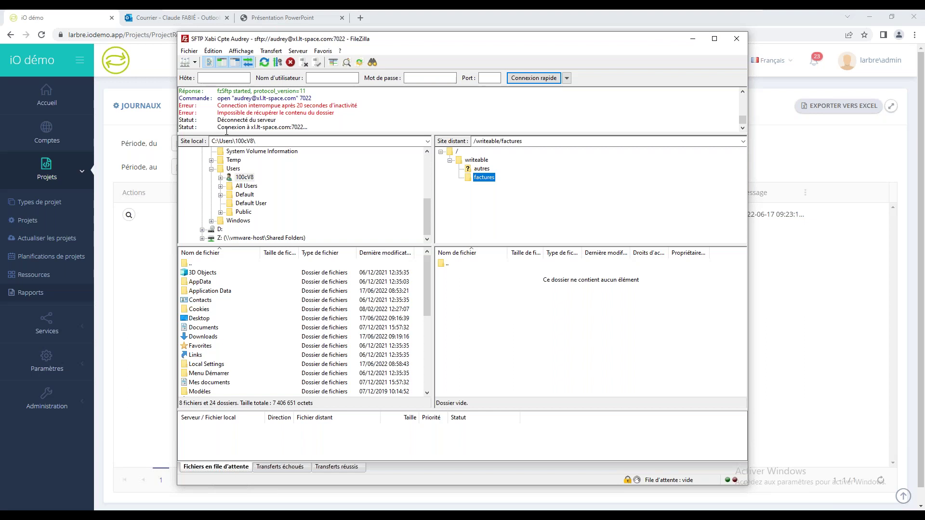
Step: Browse the remote autres folder in FileZilla, then return to the remote factures folder
left_click(482, 169)
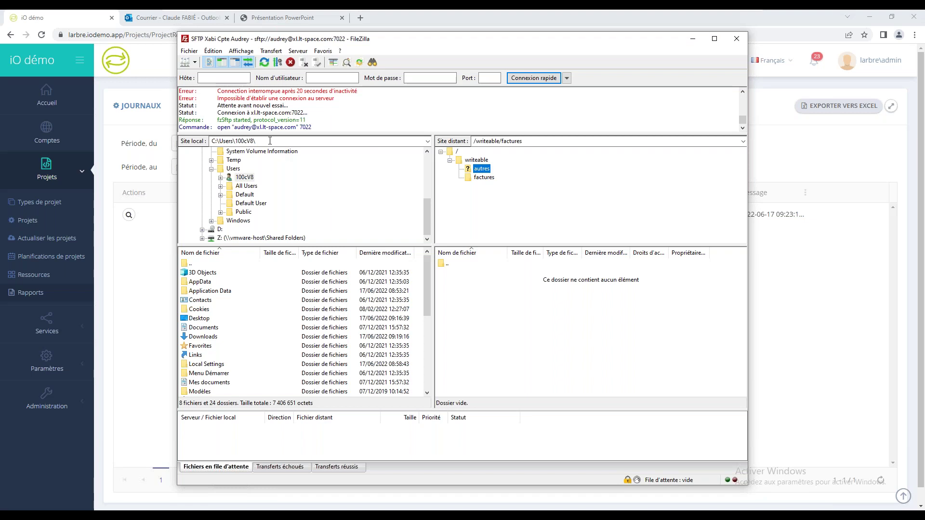
left_click(484, 177)
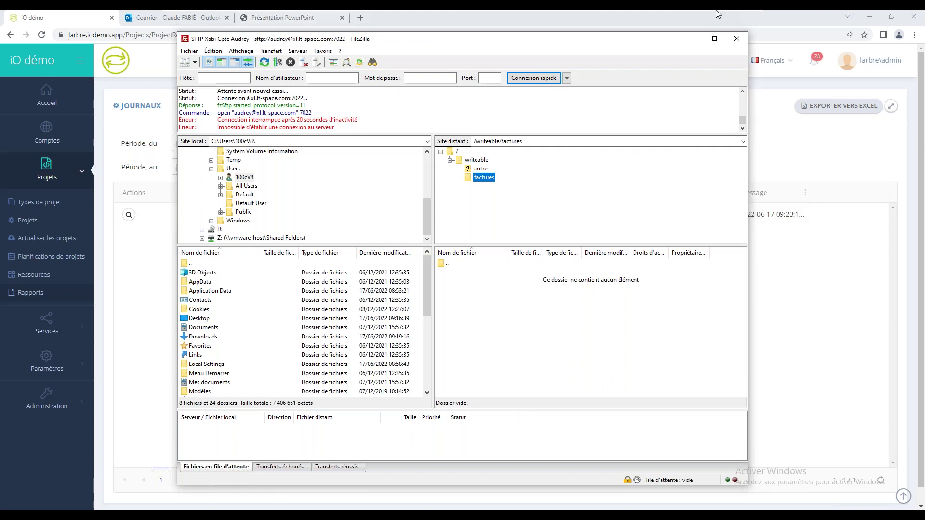
Step: Minimize FileZilla to reveal the iO démo Journaux page
left_click(692, 39)
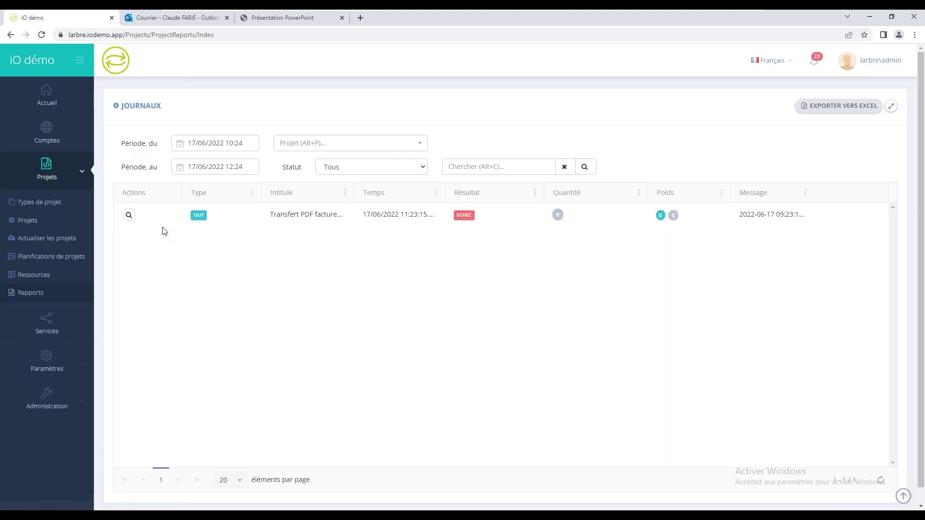
Step: Navigate from Projets to the Planifications de projets schedules list
left_click(28, 220)
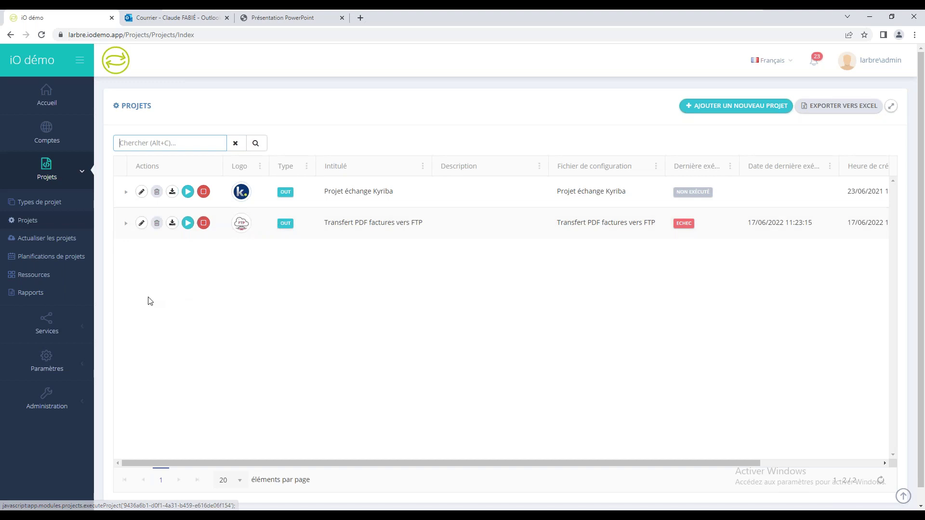
left_click(51, 256)
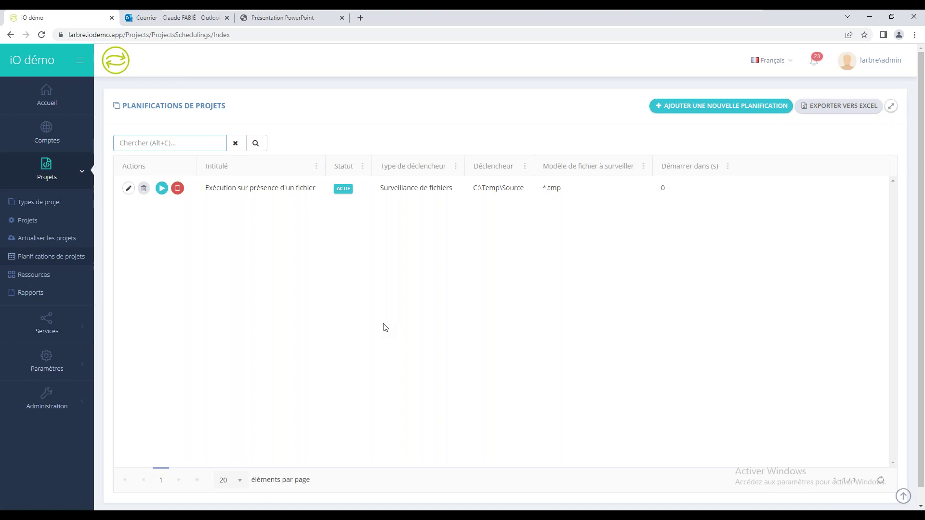
Step: Edit the file-watch schedule, switching its trigger type to Crochet web and then Horaire
left_click(128, 188)
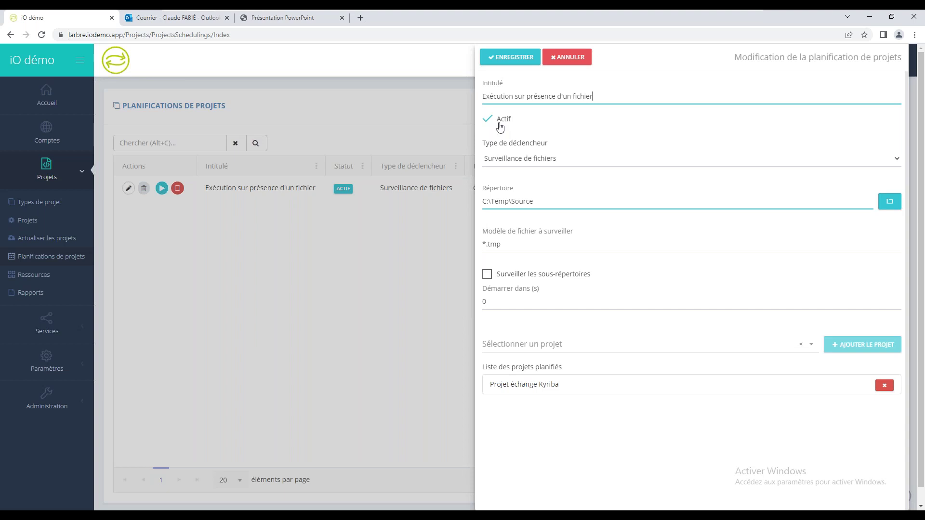
left_click(521, 162)
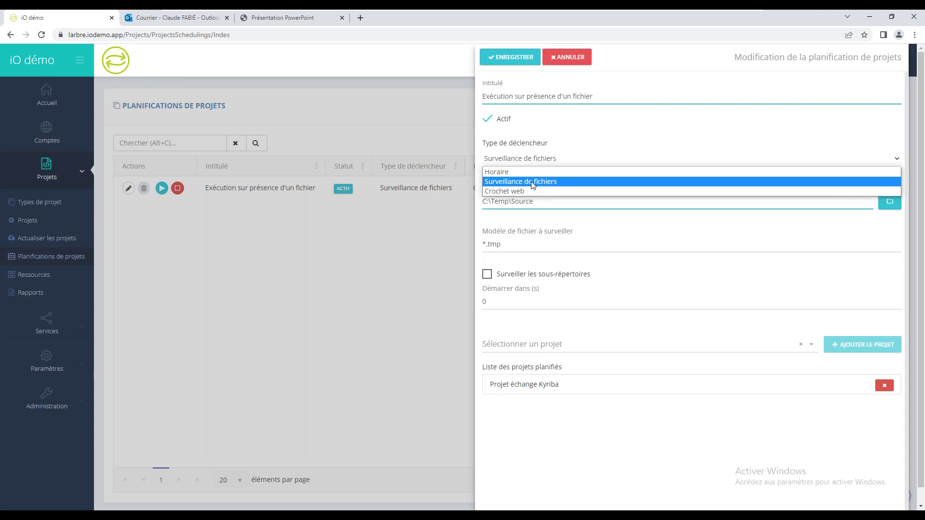
left_click(514, 192)
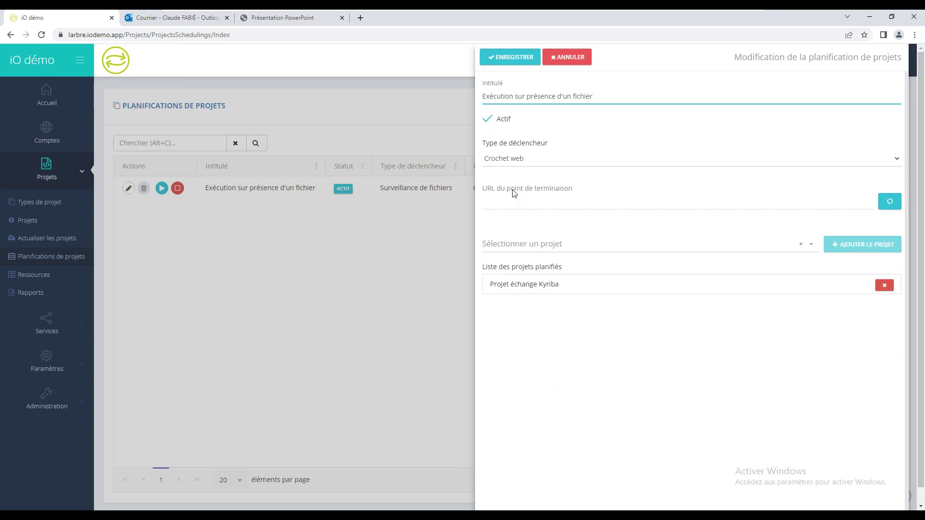
left_click(518, 159)
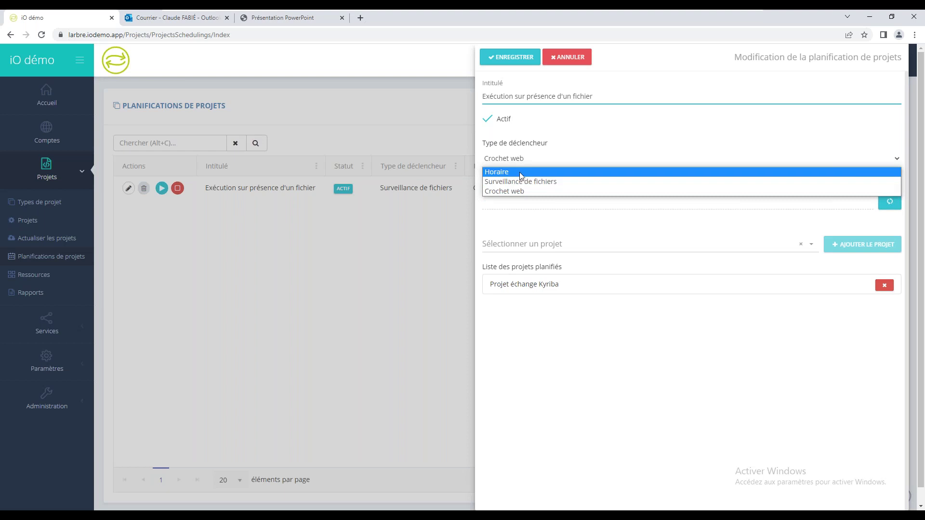
left_click(521, 174)
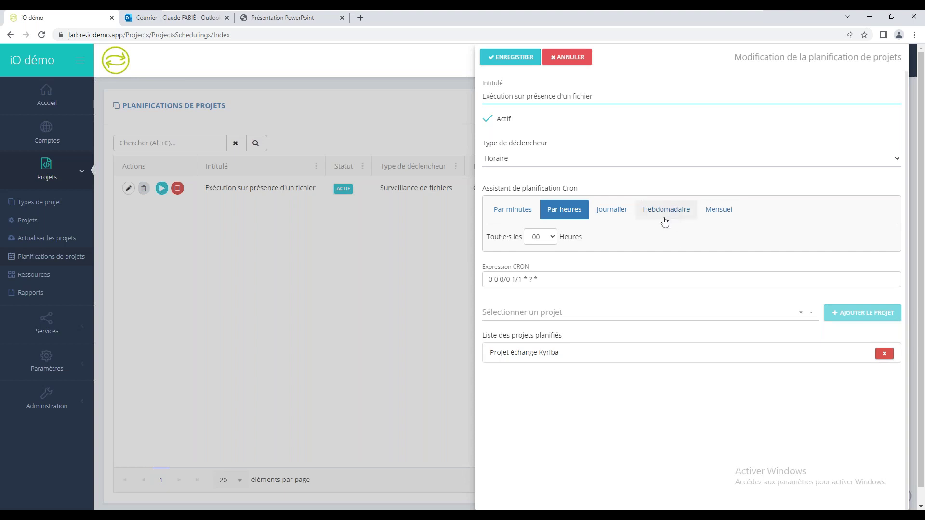
Step: Inspect the CRON expressions, including the Hebdomadaire one, then cancel the schedule edits with ANNULER
triple_click(559, 283)
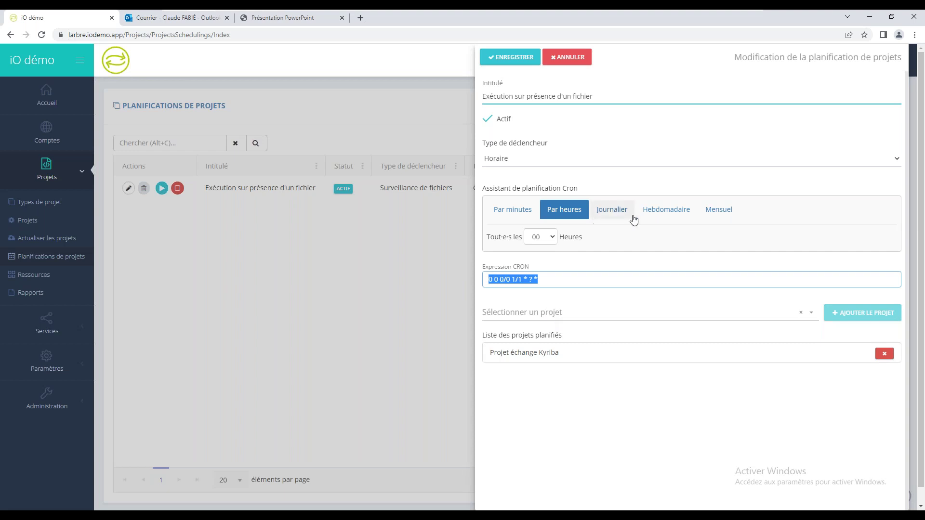
left_click(654, 220)
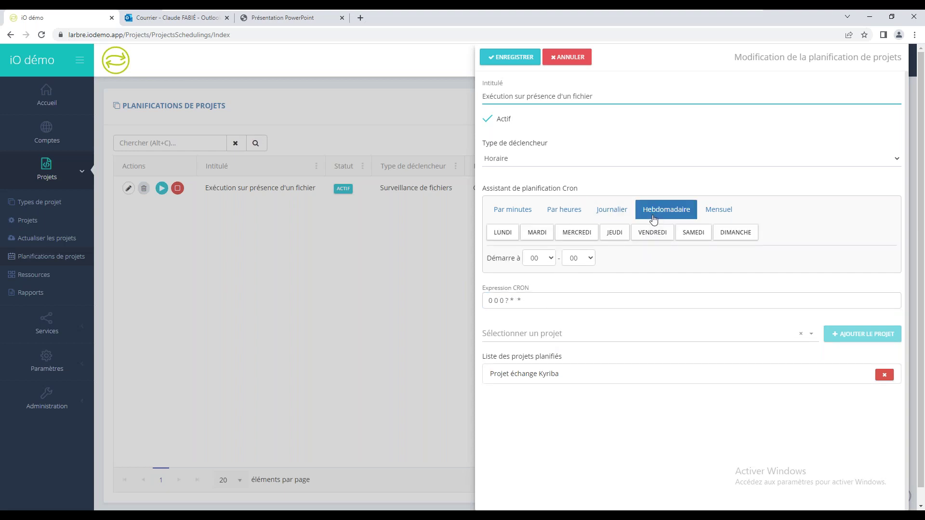
triple_click(522, 305)
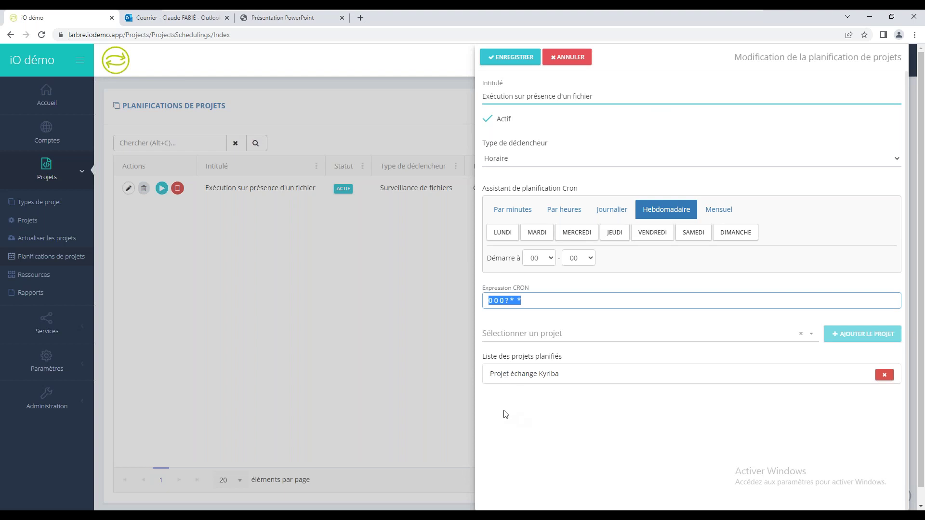
left_click(571, 58)
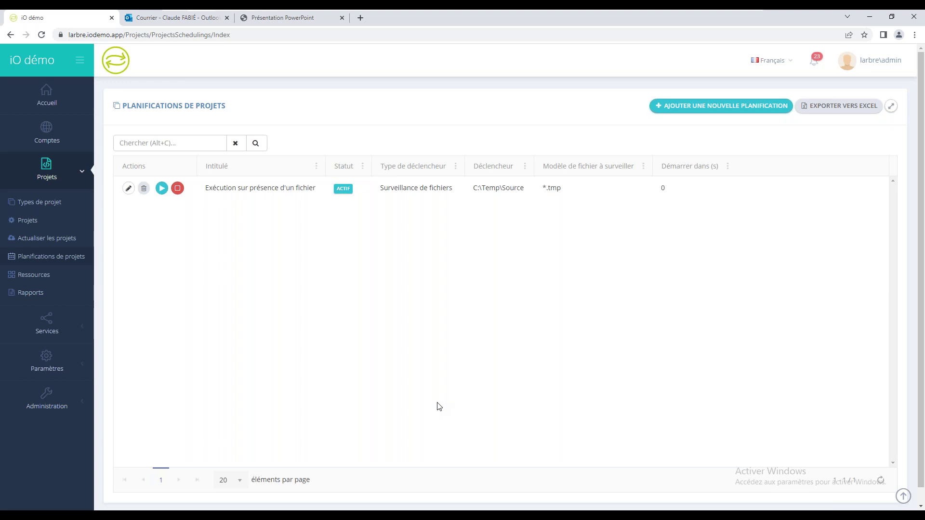
Step: Run Transfert PDF factures vers FTP from Projets, confirm, and refresh to see RÉUSSI at 11:30:11
left_click(26, 225)
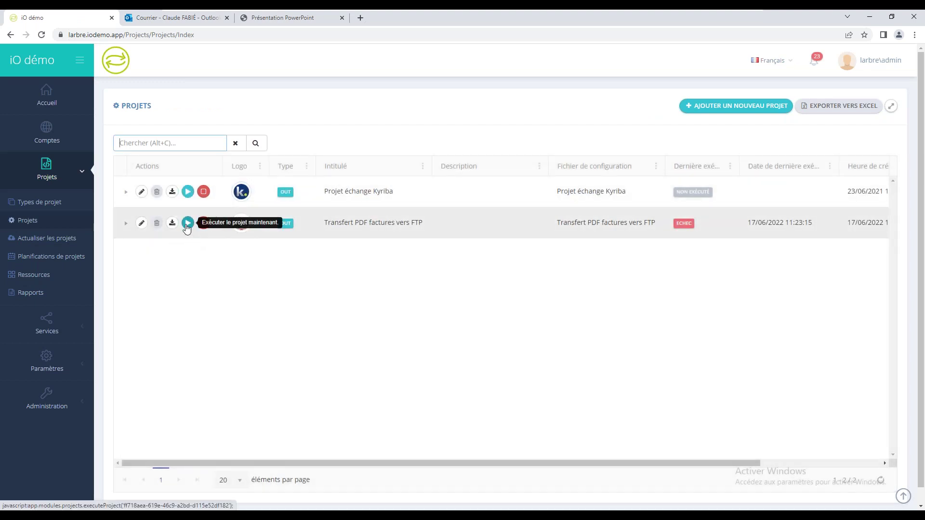
left_click(187, 223)
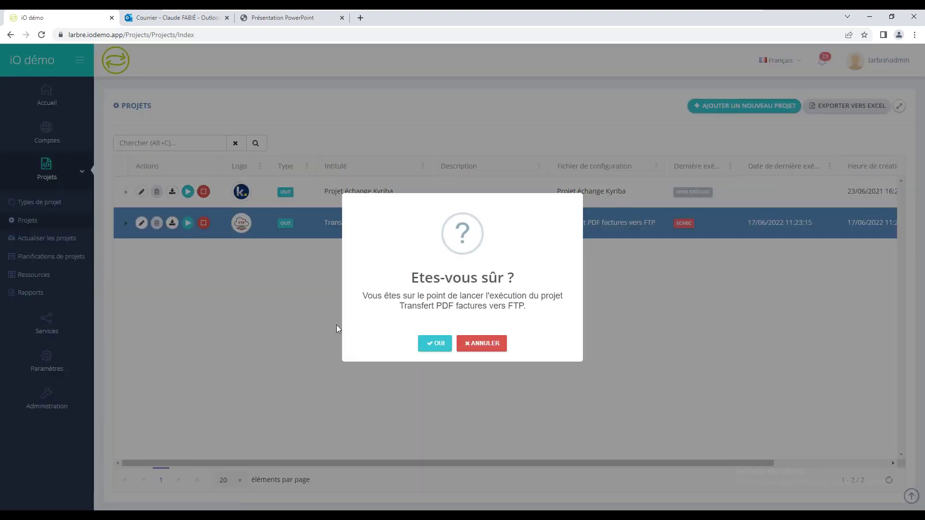
left_click(439, 350)
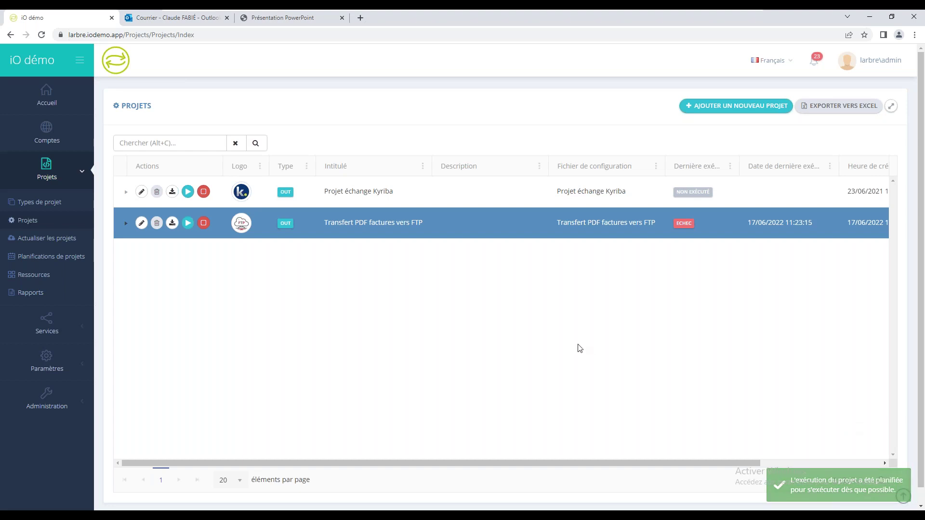
left_click(880, 481)
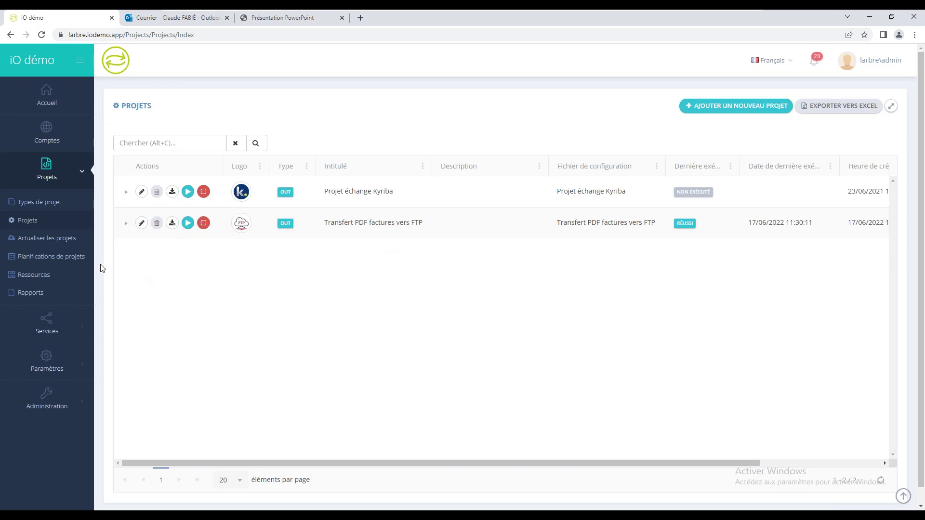
Step: Review the FTP project's run log, showing no files to process, then bring up the C:\Temp\iO Explorer window
left_click(126, 223)
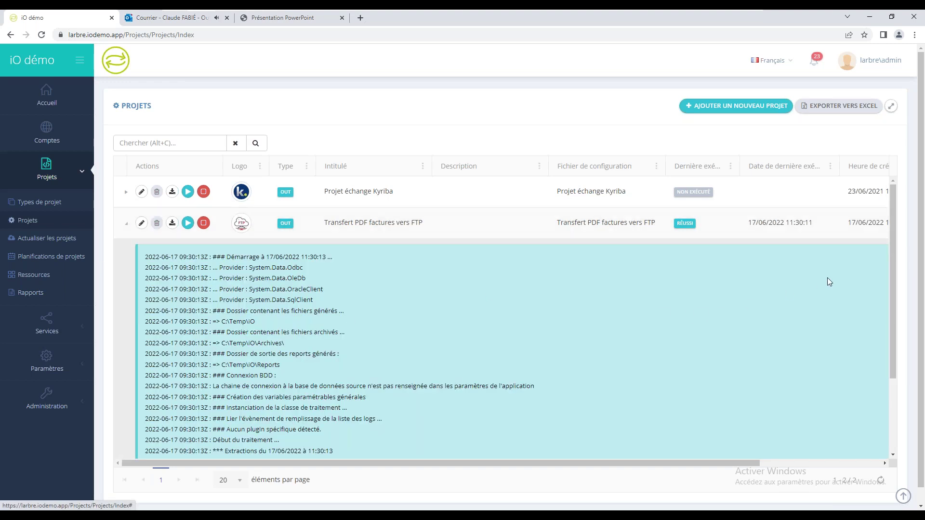
left_click_drag(890, 283, 893, 355)
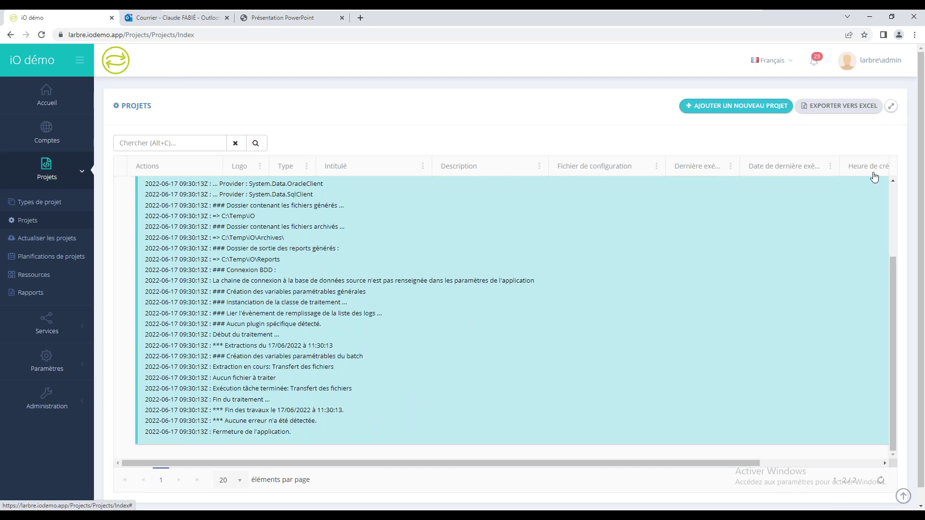
left_click_drag(894, 337, 889, 192)
left_click(272, 516)
left_click(220, 487)
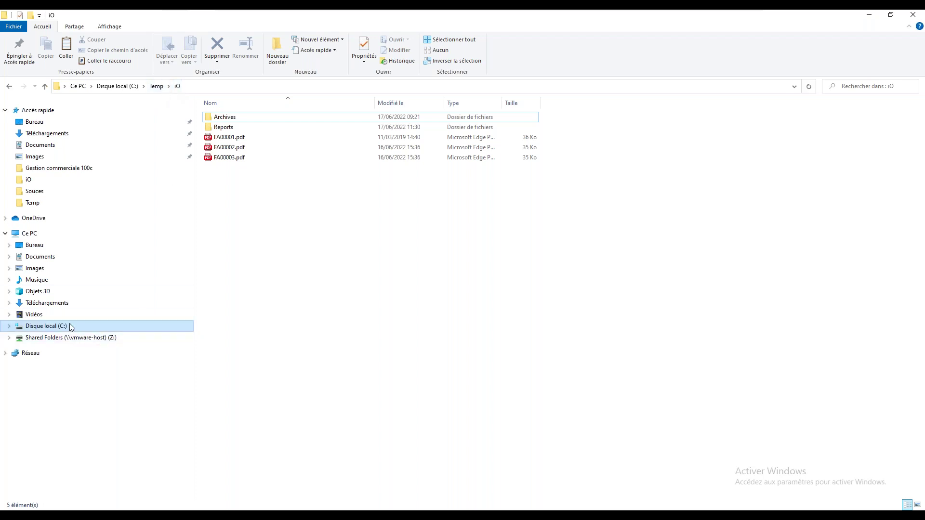
Step: Delete the three FA invoice PDFs from C:\Temp\iO and navigate to C:\iO
left_click_drag(295, 247, 230, 139)
key("Delete")
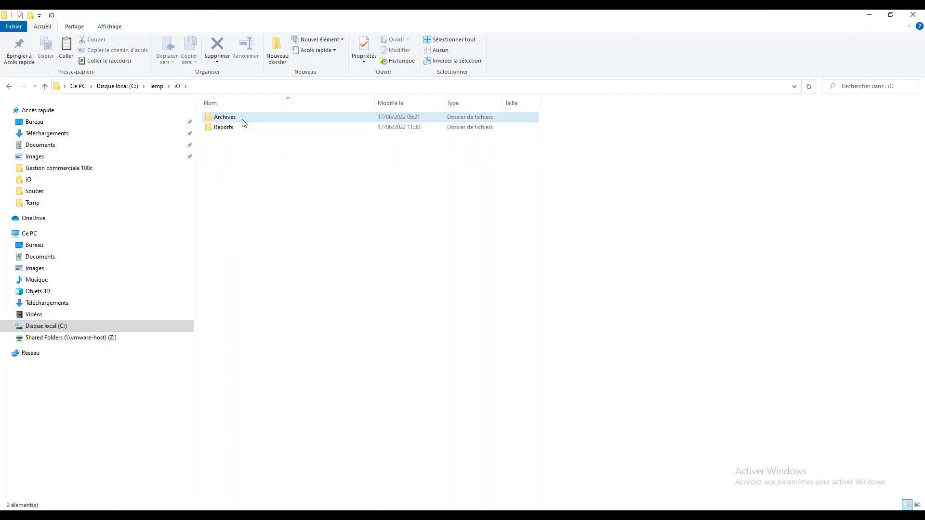
double_click(241, 118)
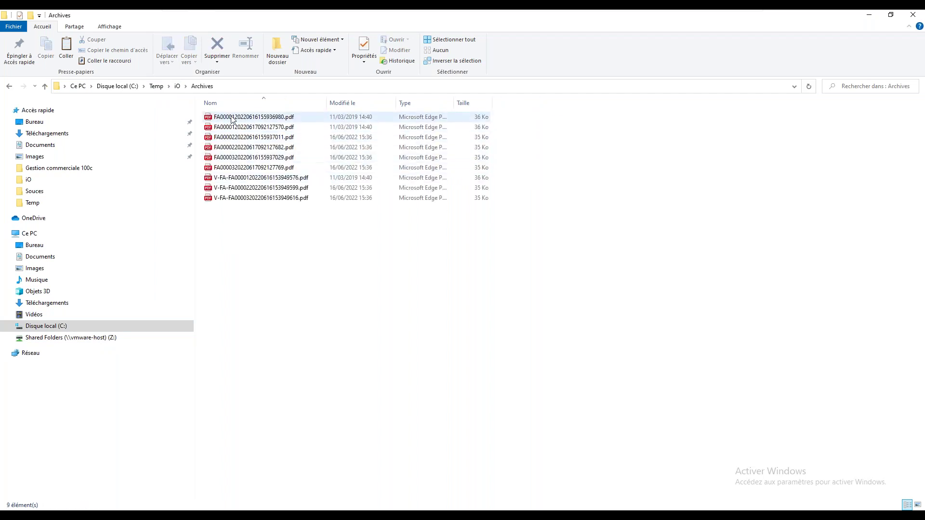
left_click(53, 326)
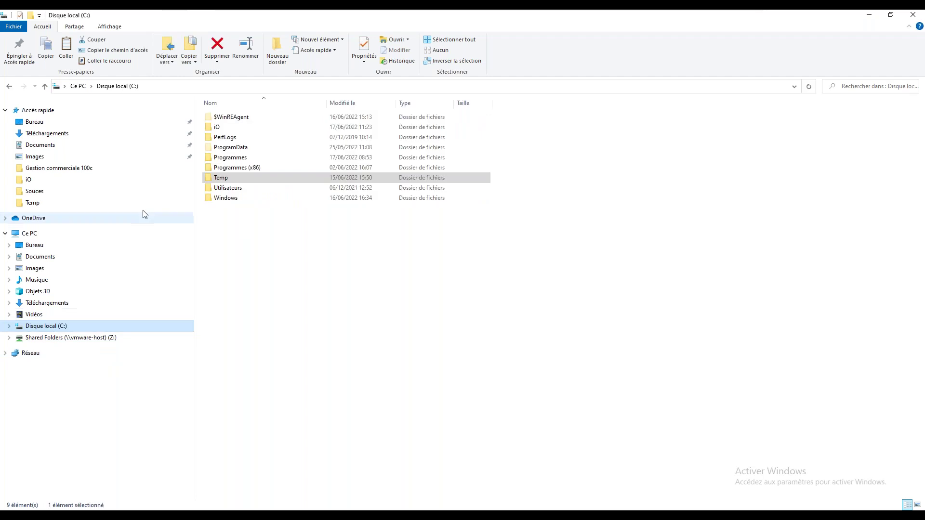
double_click(215, 128)
Step: Paste the three V-FA invoice PDFs from Souces into C:\iO, then collapse the FTP run log
left_click(231, 122)
double_click(231, 122)
left_click_drag(280, 199, 219, 115)
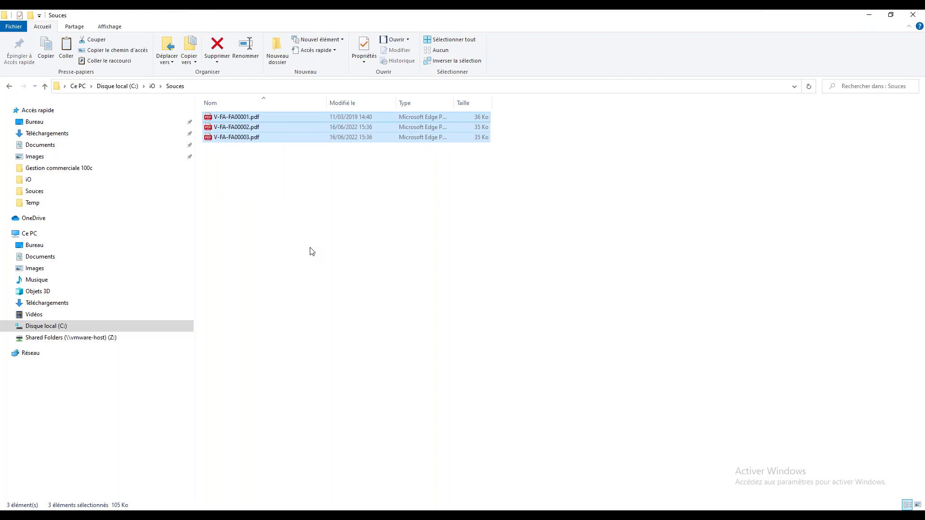
left_click(153, 87)
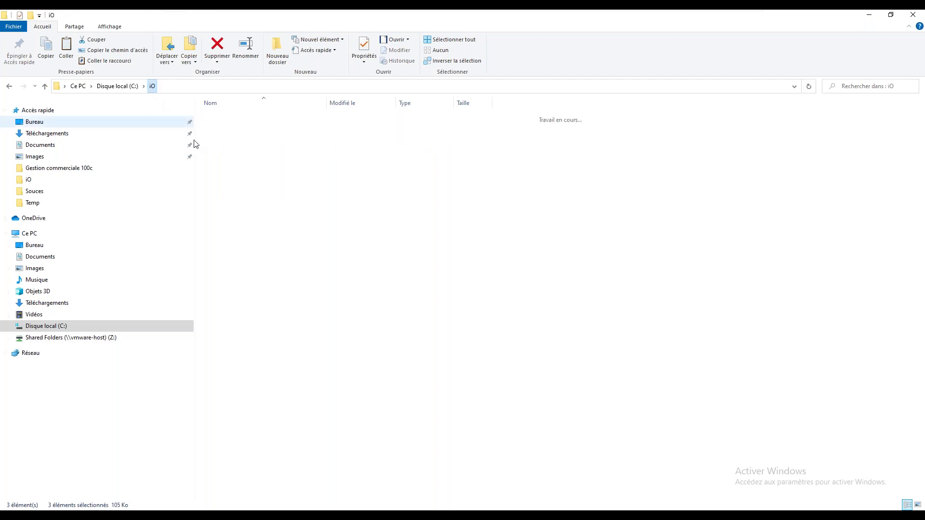
right_click(227, 187)
left_click(248, 250)
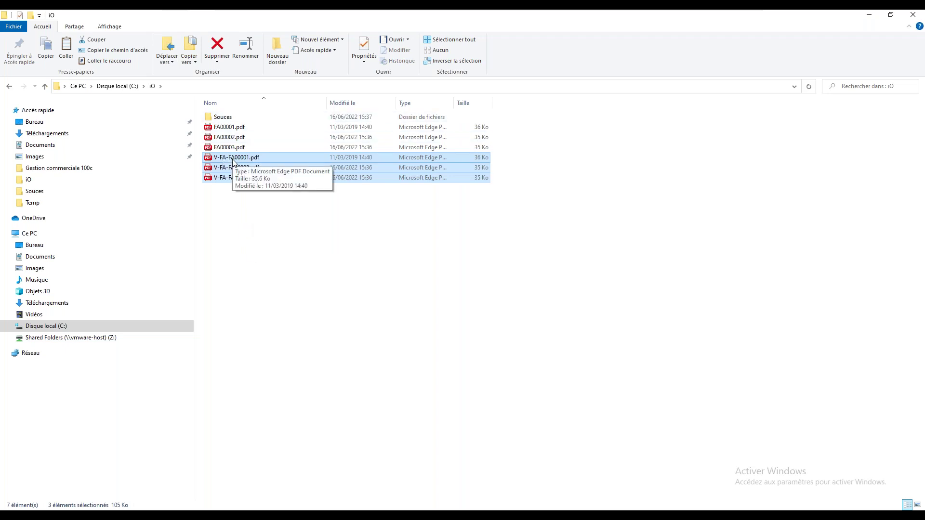
left_click(256, 225)
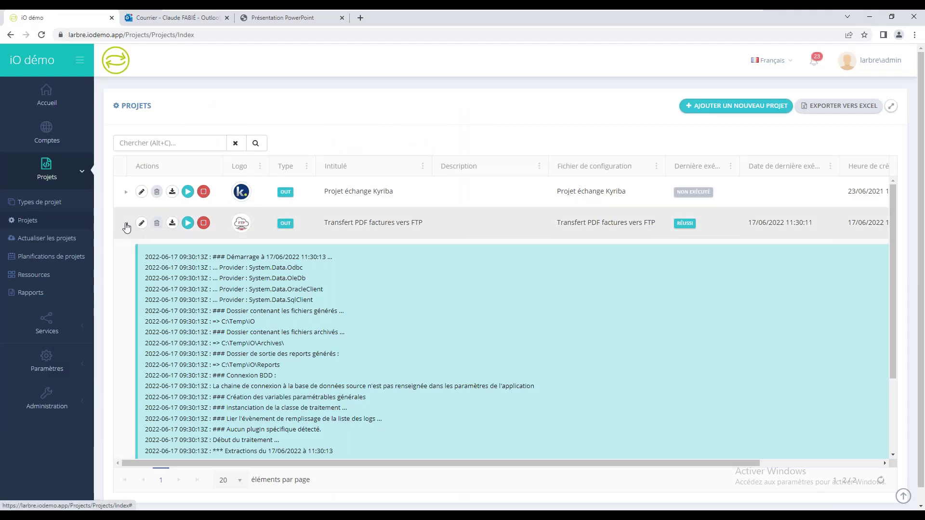
left_click(126, 223)
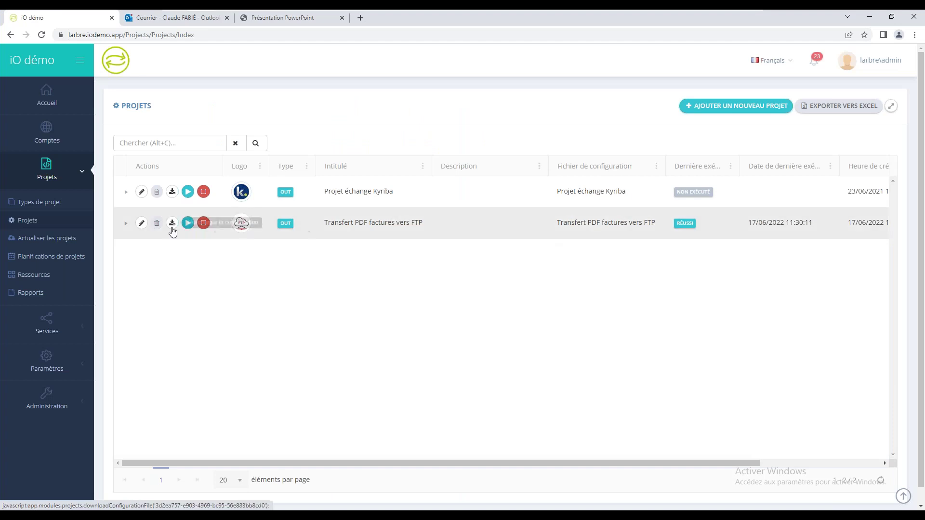
Step: Rerun Transfert PDF factures vers FTP, refresh until it shows ECHEC at 11:31:30, and open its log
left_click(188, 222)
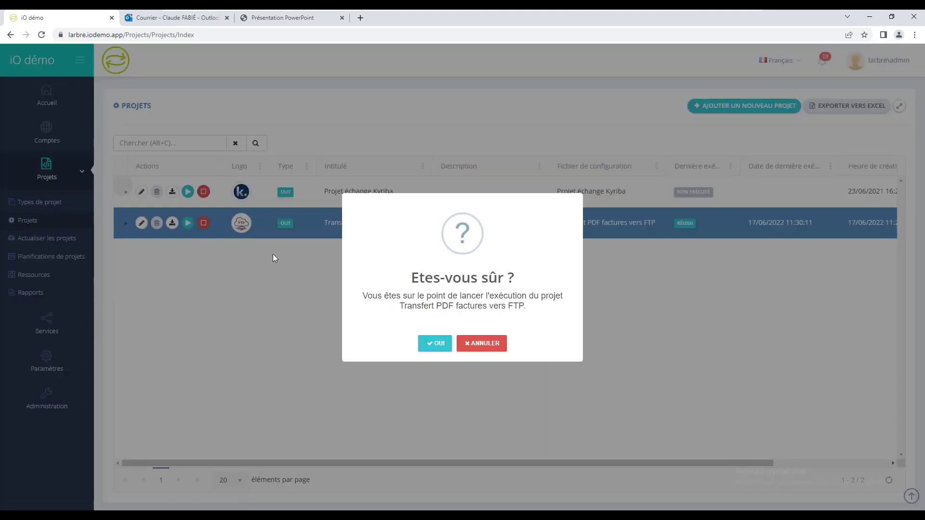
left_click(436, 345)
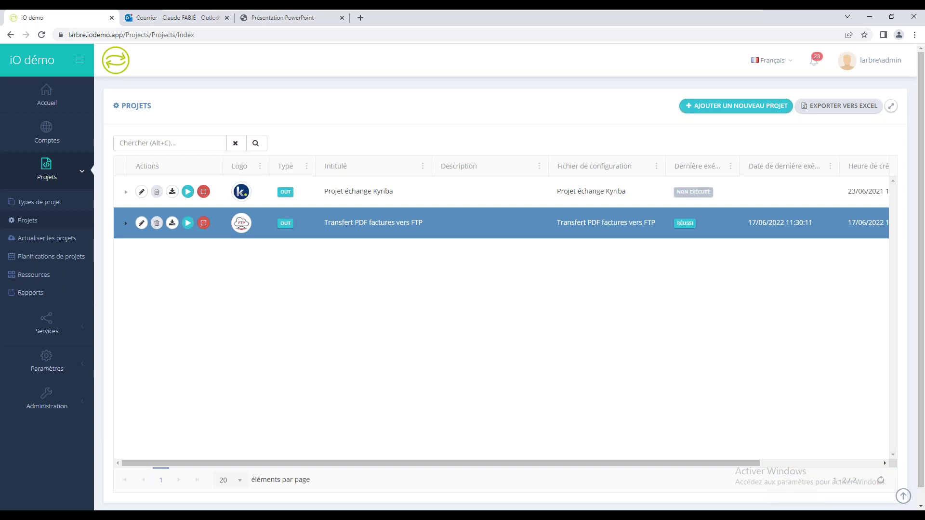
left_click(881, 480)
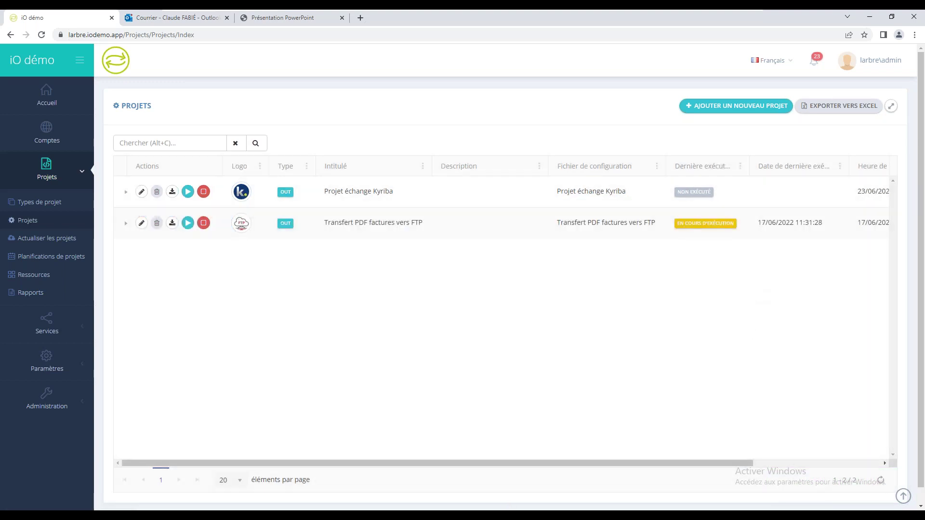
left_click(881, 480)
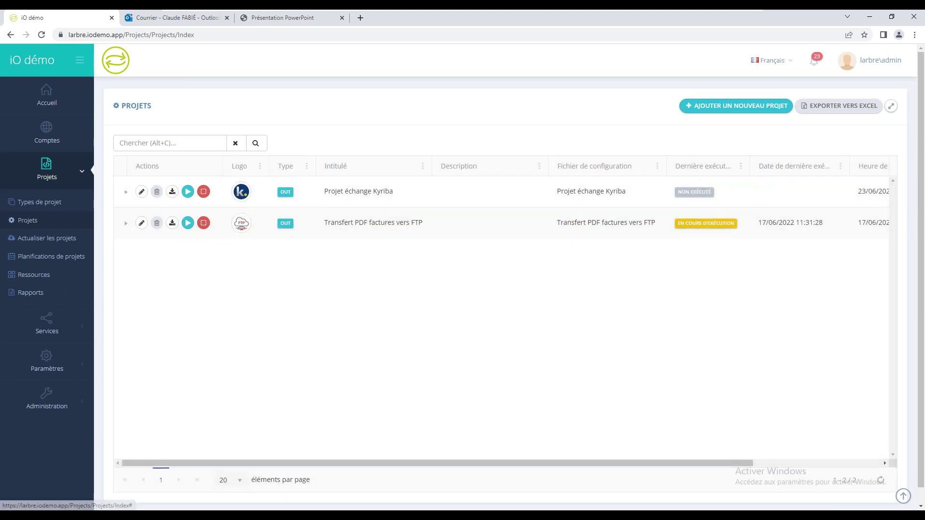
left_click(881, 481)
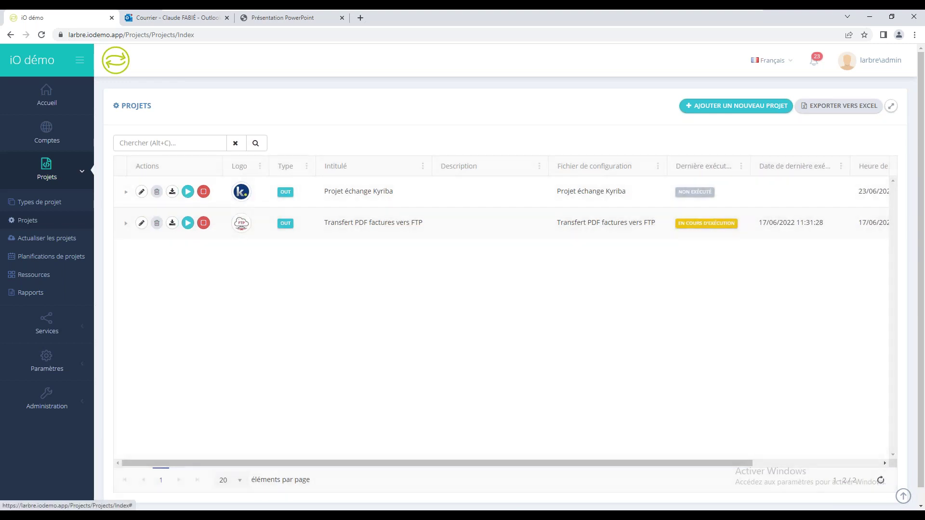
left_click(880, 481)
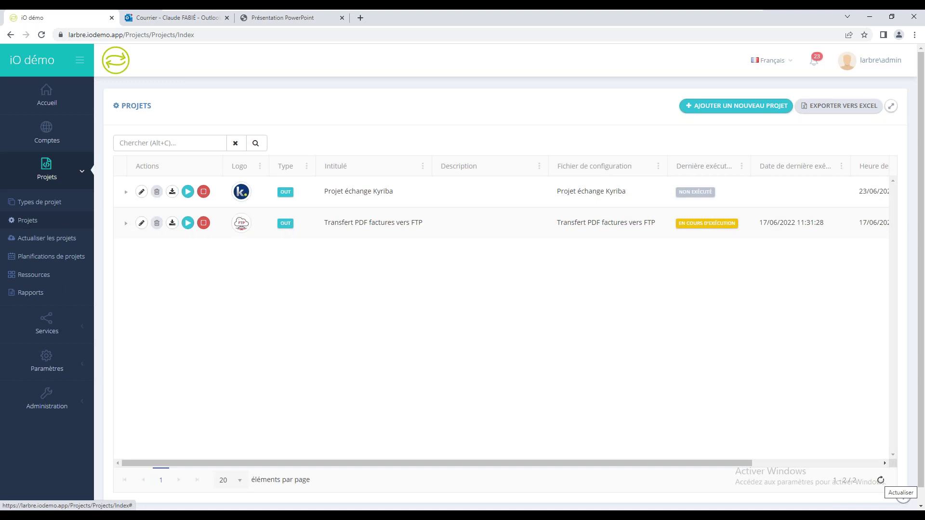
left_click(881, 481)
left_click(881, 481)
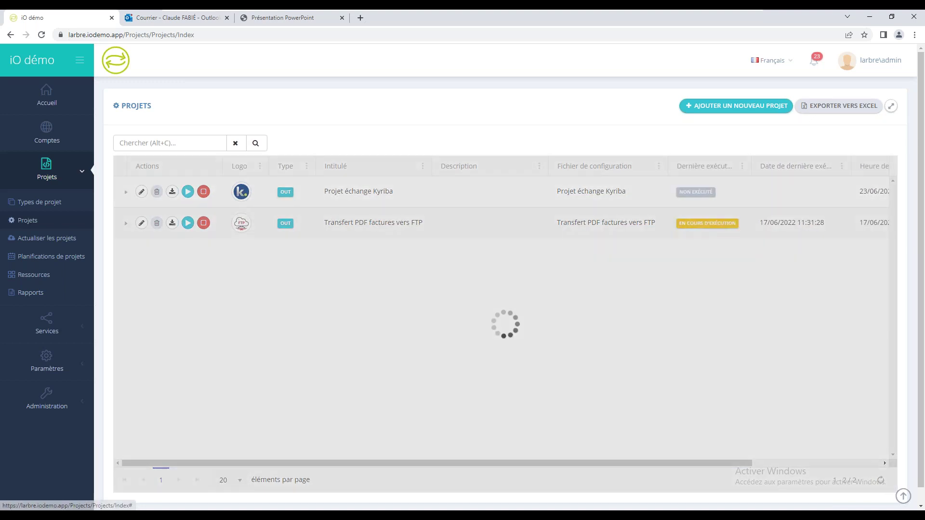
left_click(881, 480)
left_click(881, 480)
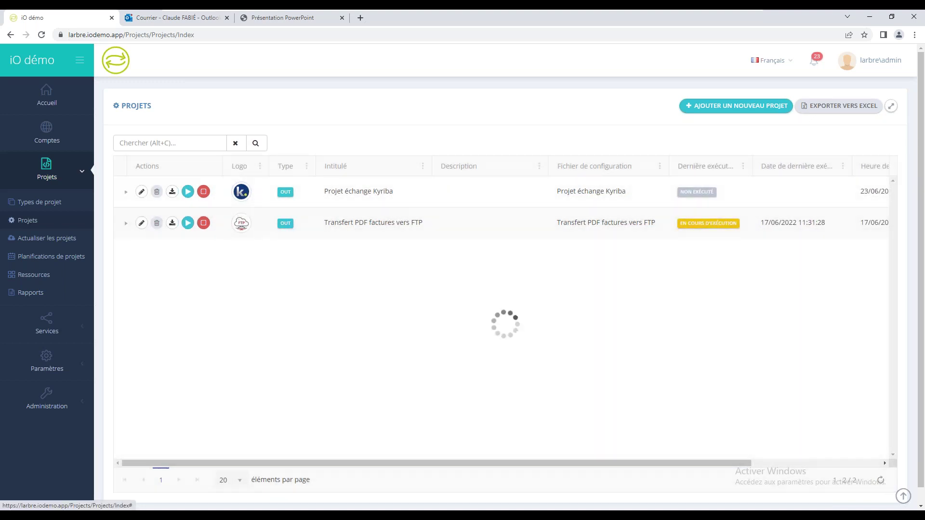
left_click(880, 480)
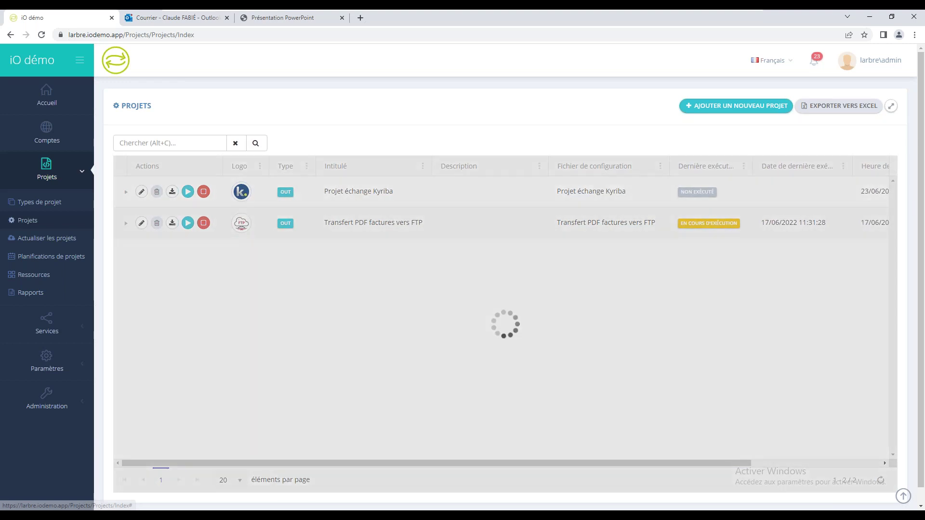
left_click(881, 480)
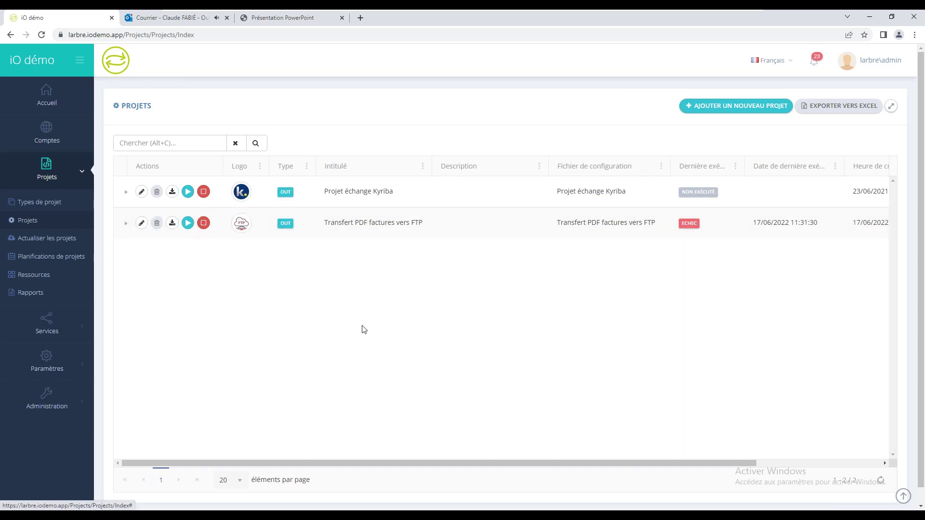
left_click(125, 224)
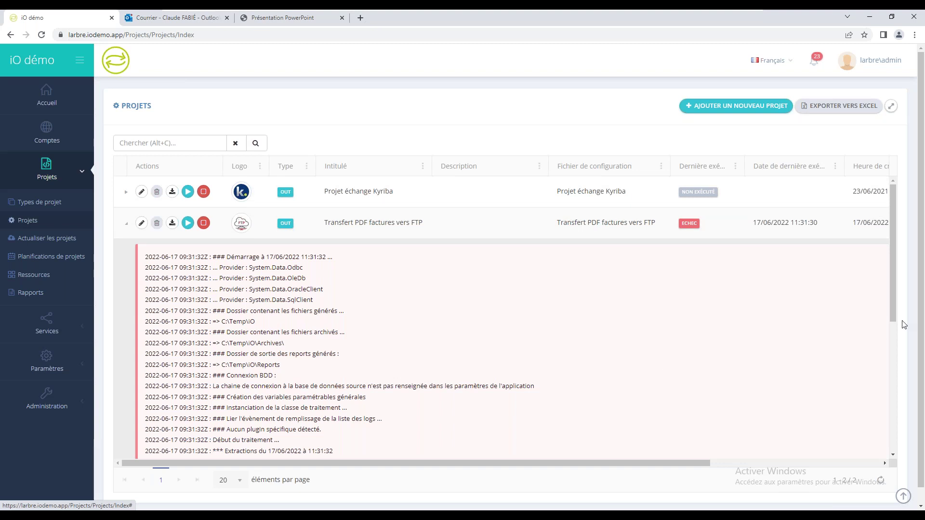
Step: Scroll the execution log to the SFTP connection timeout SocketException, highlight it, then return to the top
scroll(893, 294, "down", 2)
scroll(886, 361, "down", 4)
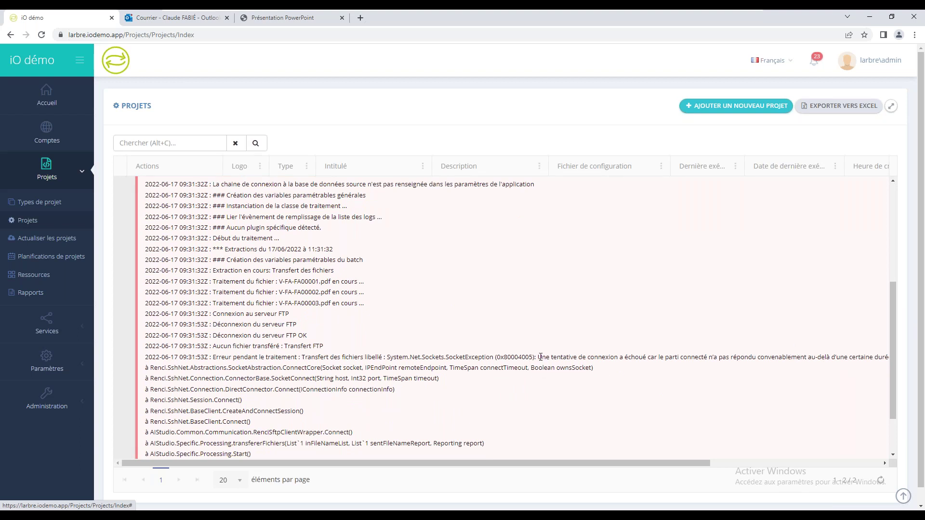
left_click_drag(538, 357, 561, 368)
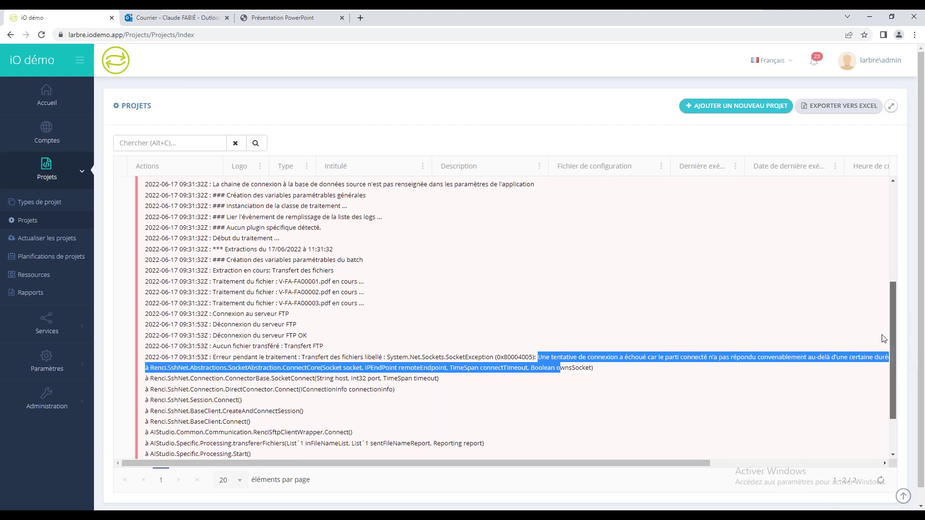
left_click_drag(896, 376, 895, 277)
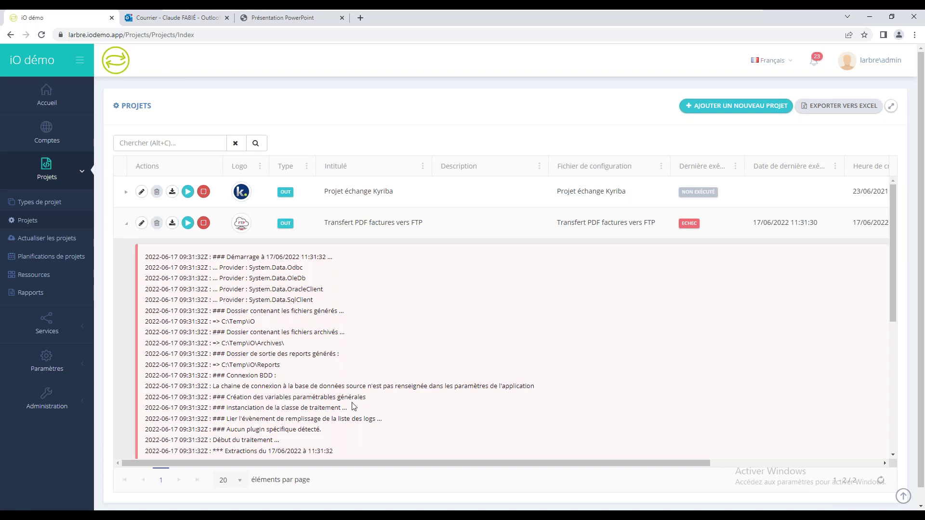
Step: Browse Mon entreprise and its Paramètres tab, then the Utilisateurs and Rôles pages
left_click(35, 363)
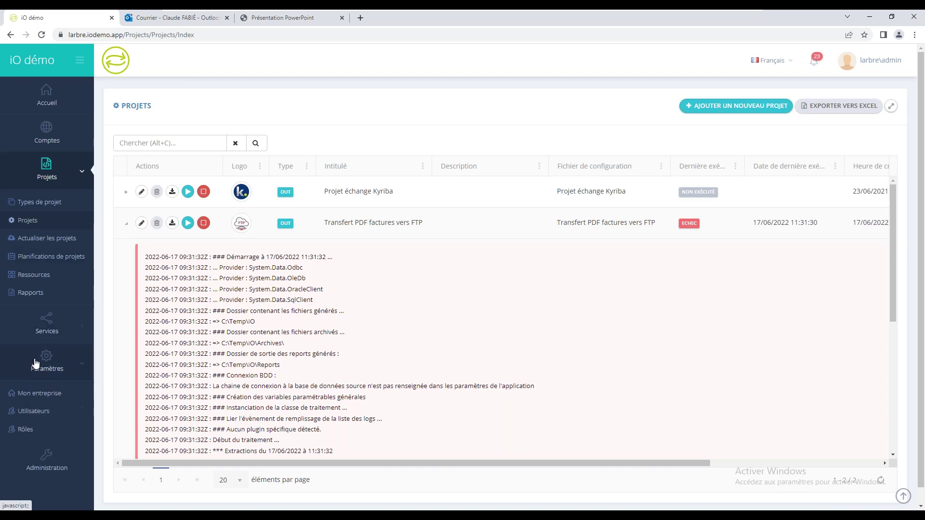
left_click(54, 380)
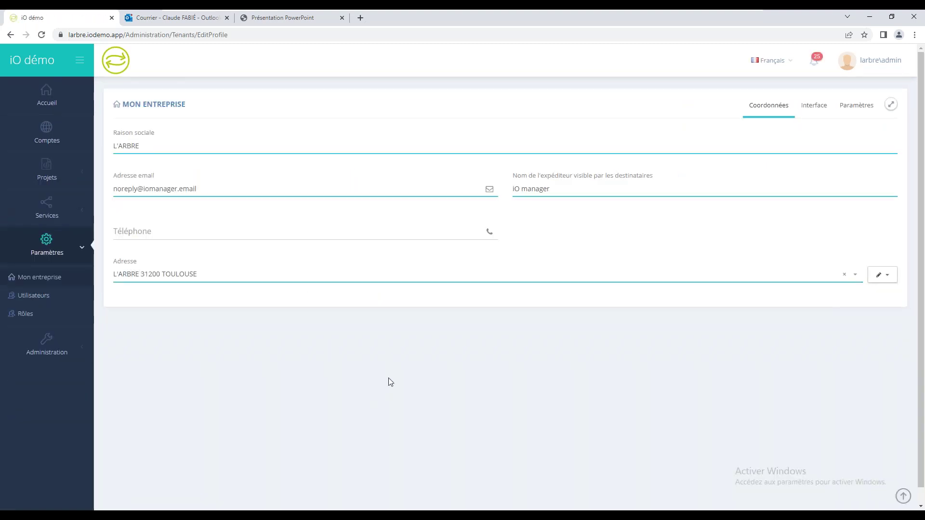
left_click(839, 110)
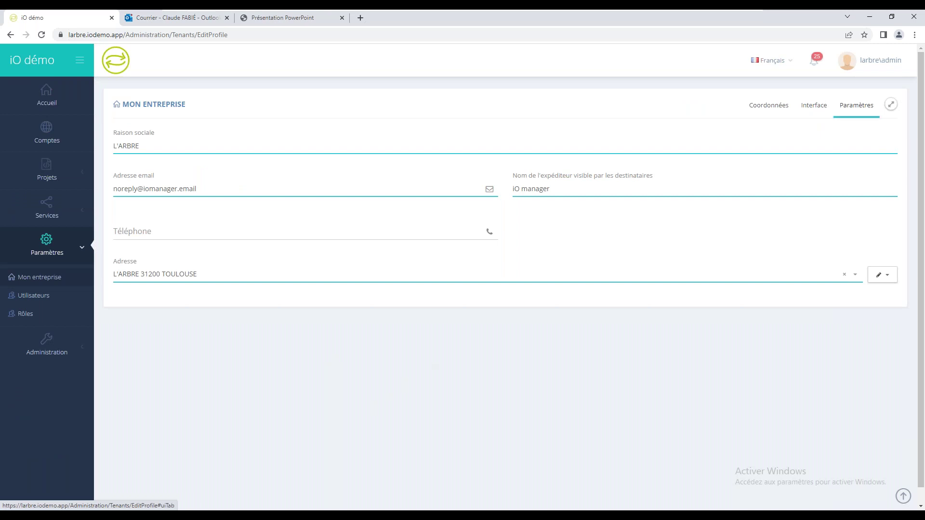
left_click(28, 295)
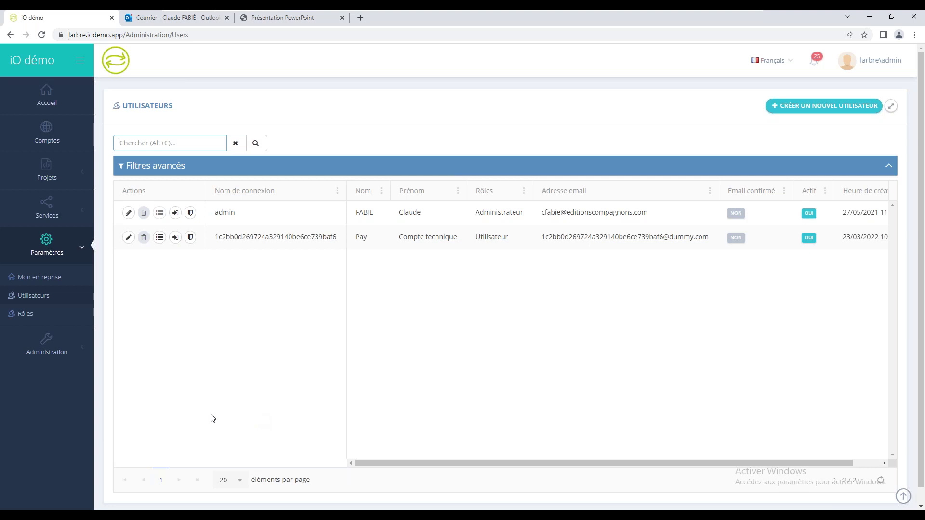
left_click(24, 314)
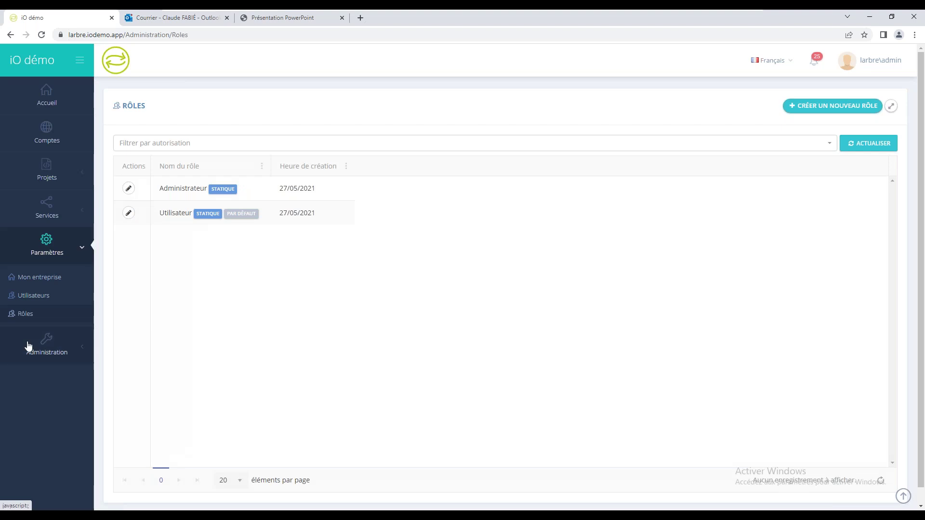
Step: View the Util. des services Détail report, then the Journaux page of Transfert PDF factures runs
left_click(38, 346)
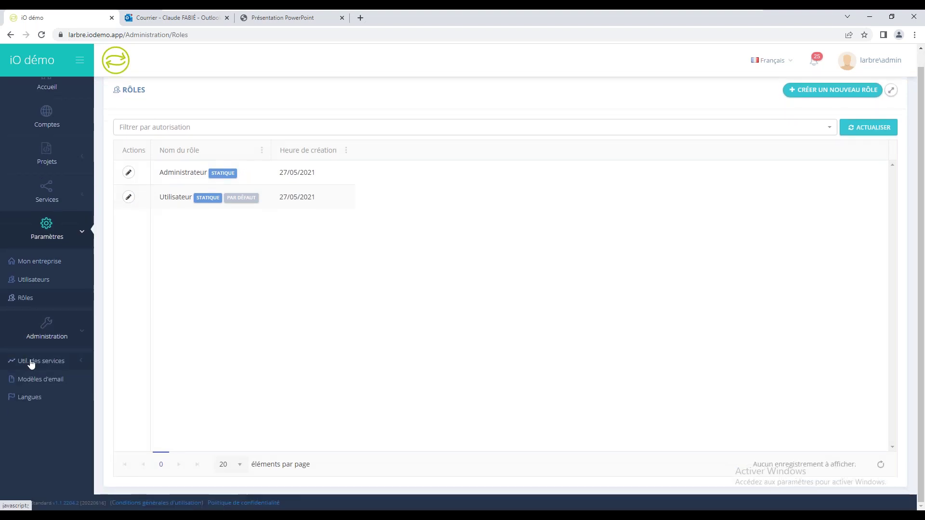
left_click(51, 366)
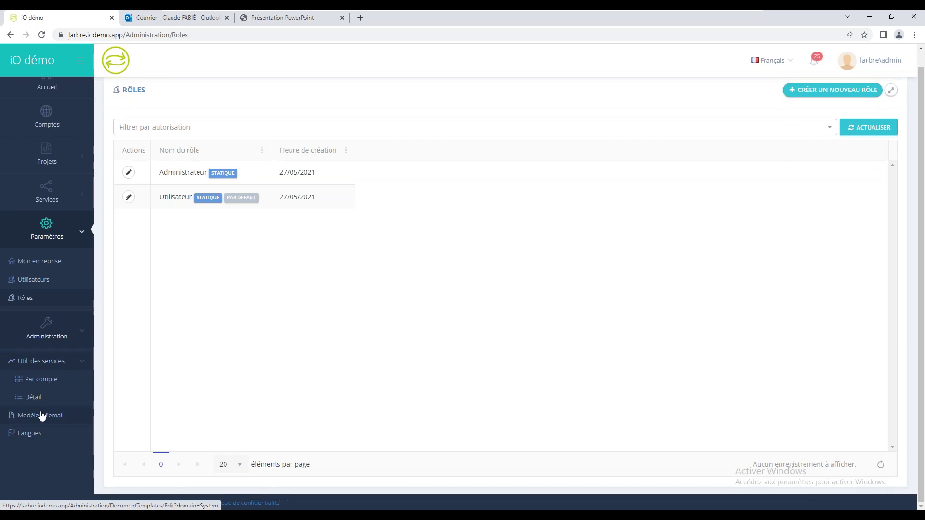
left_click(32, 398)
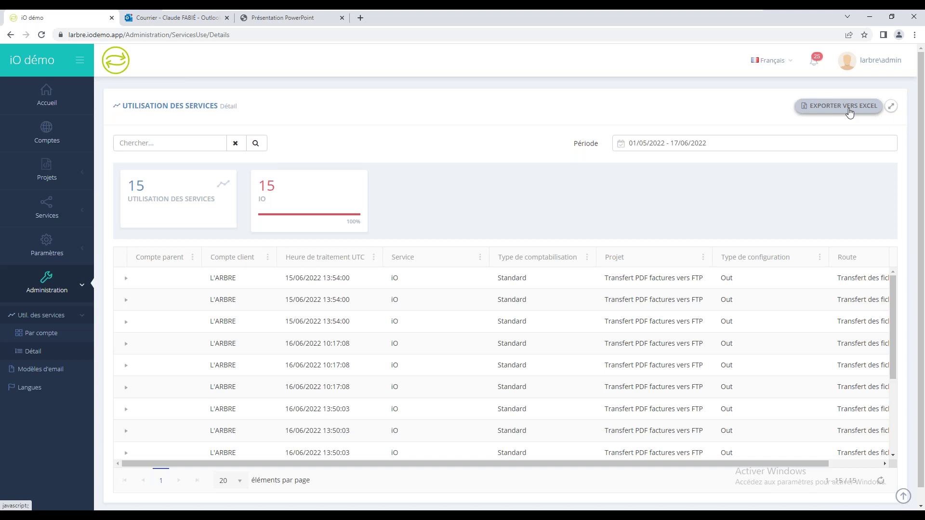
left_click(45, 173)
left_click(33, 293)
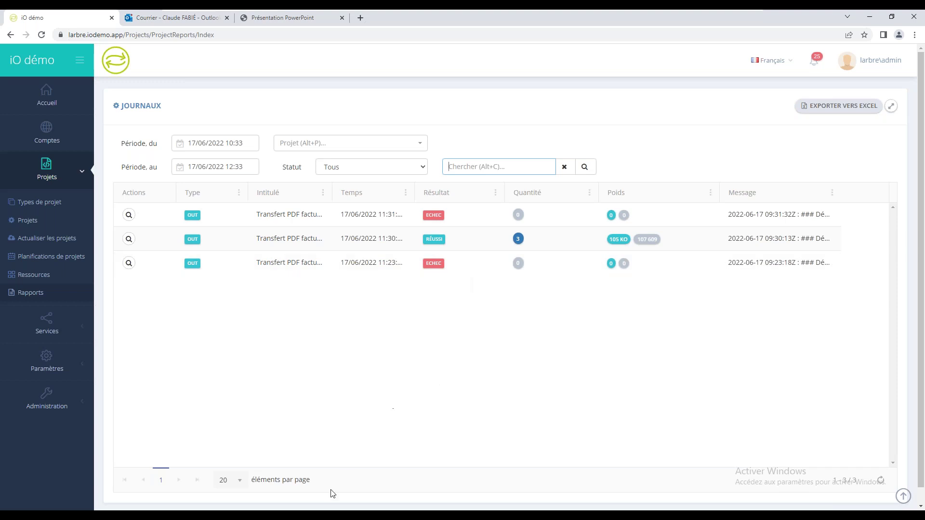
Step: Copy V-FA-FA00001–00003.pdf from the Souces folder back into C:\iO
left_click(214, 474)
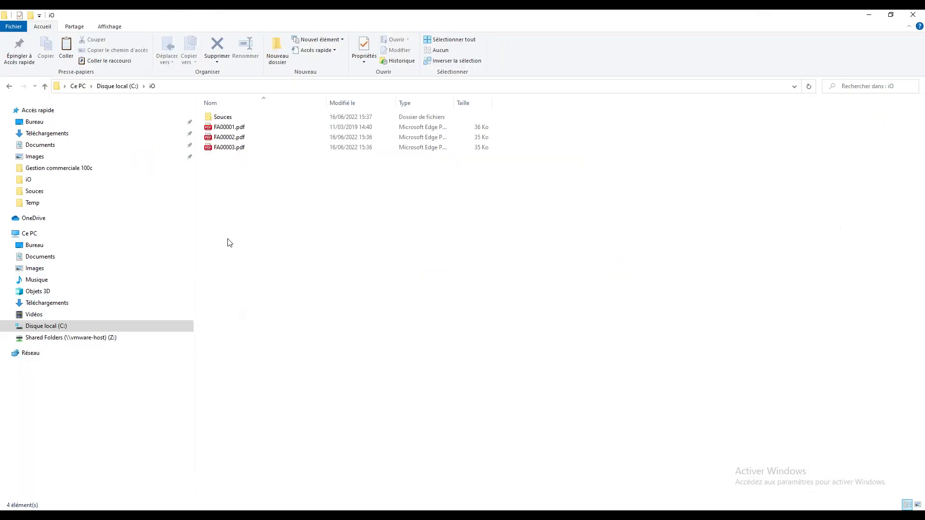
double_click(220, 119)
left_click_drag(262, 200, 226, 114)
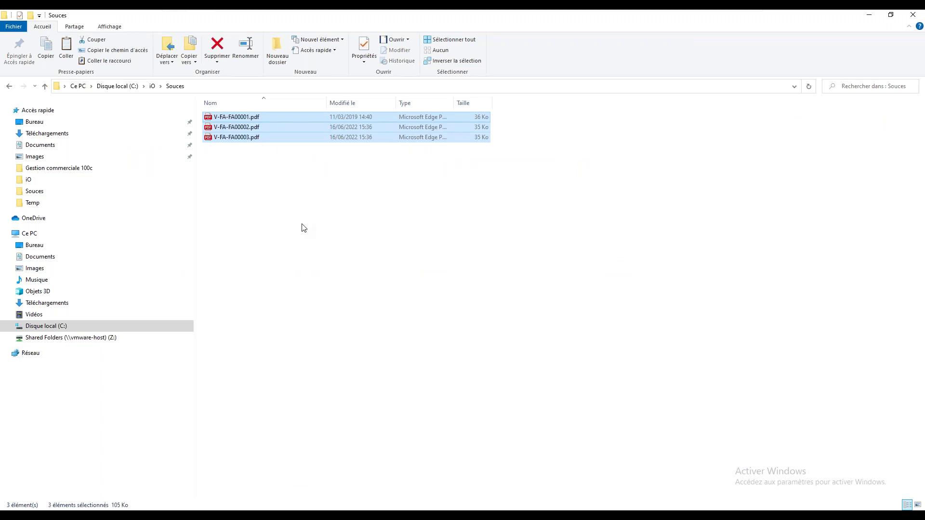
left_click(153, 85)
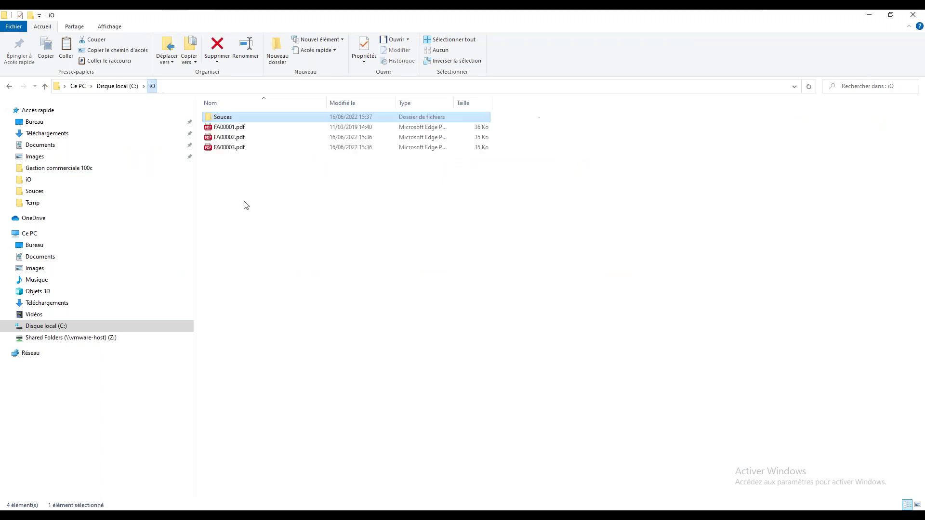
right_click(246, 206)
left_click(250, 268)
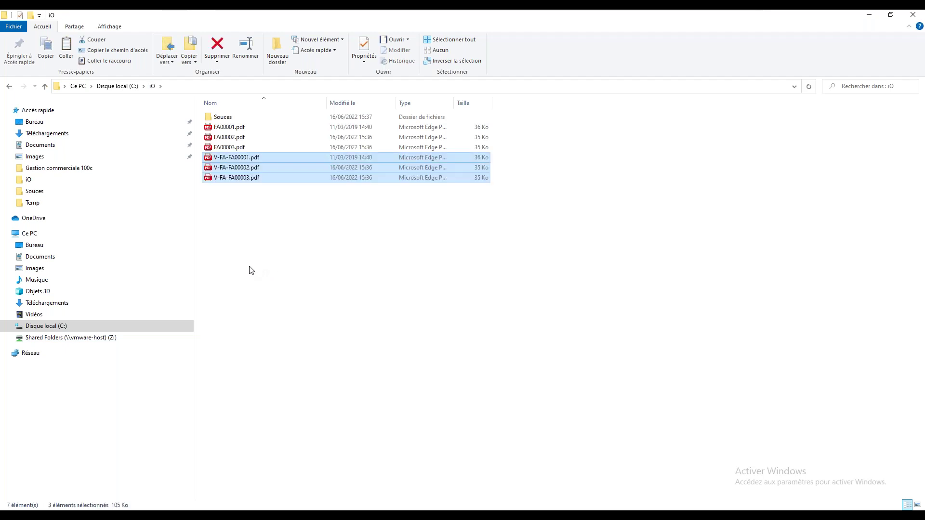
Step: Delete the three FA invoice PDFs from C:\Temp\iO and return to the iO démo logs
left_click(129, 89)
double_click(223, 178)
double_click(225, 120)
left_click_drag(268, 218, 222, 135)
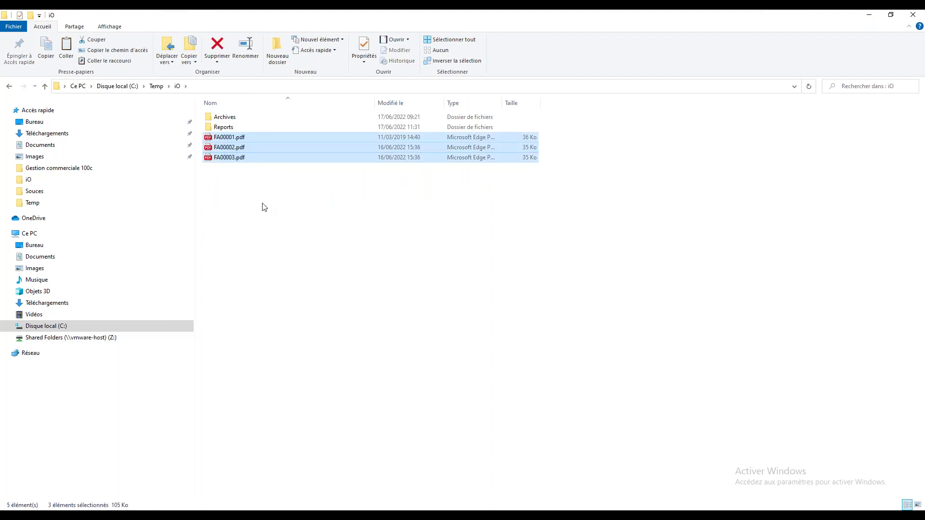
key("Delete")
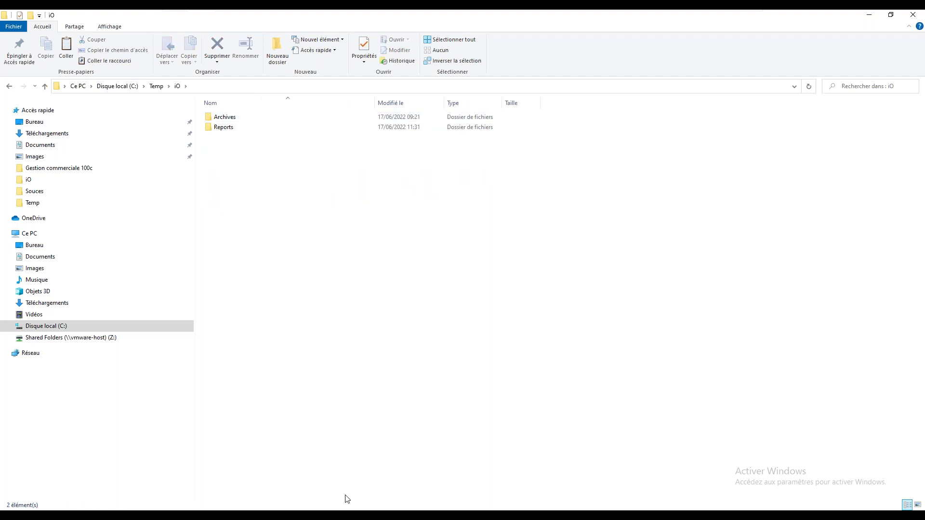
key("alt+Tab")
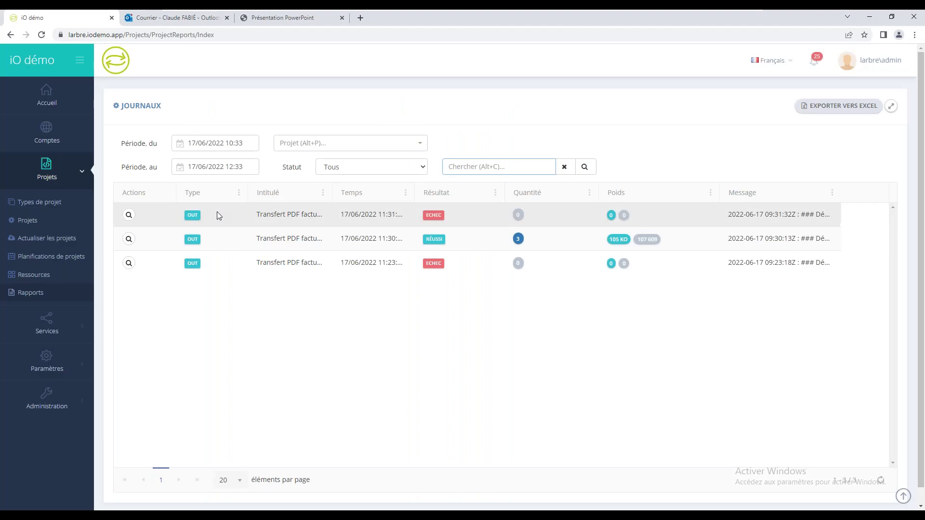
Step: Launch an immediate run of Transfert PDF factures vers FTP, confirming with OUI
left_click(30, 221)
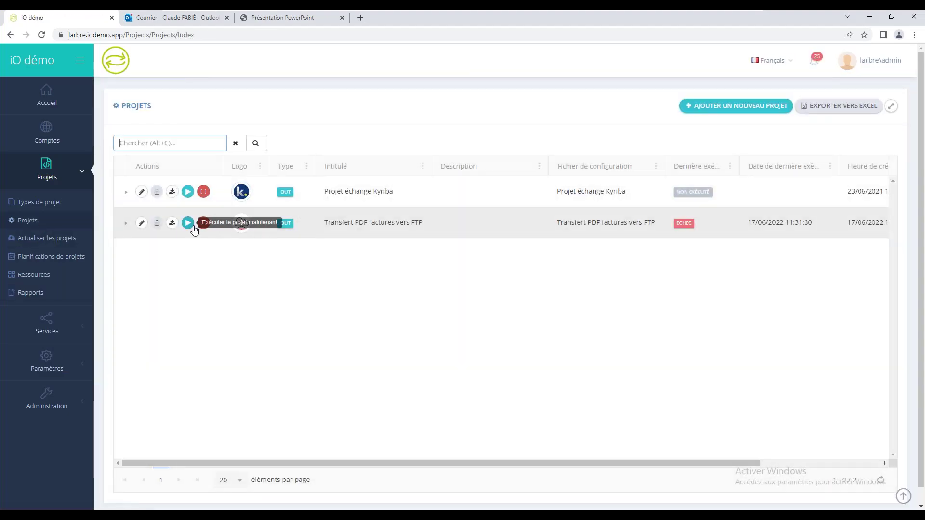
left_click(188, 222)
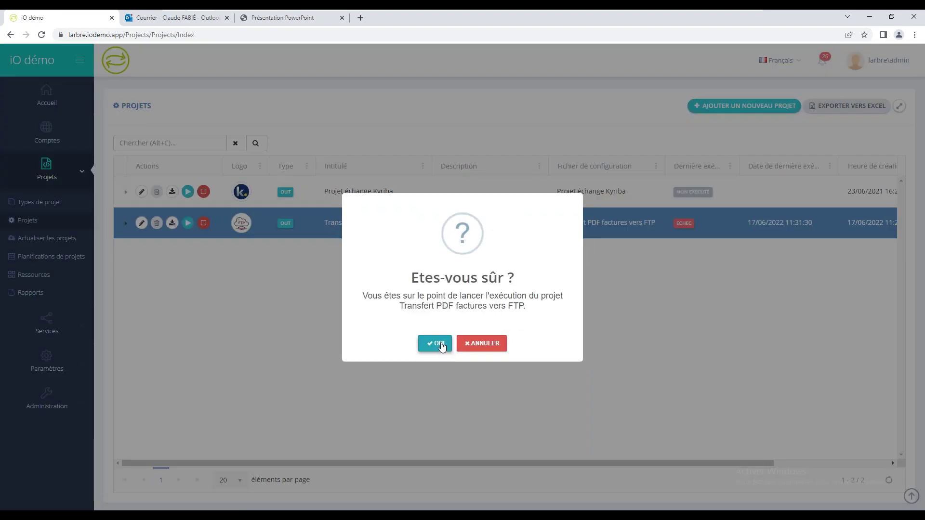
left_click(436, 346)
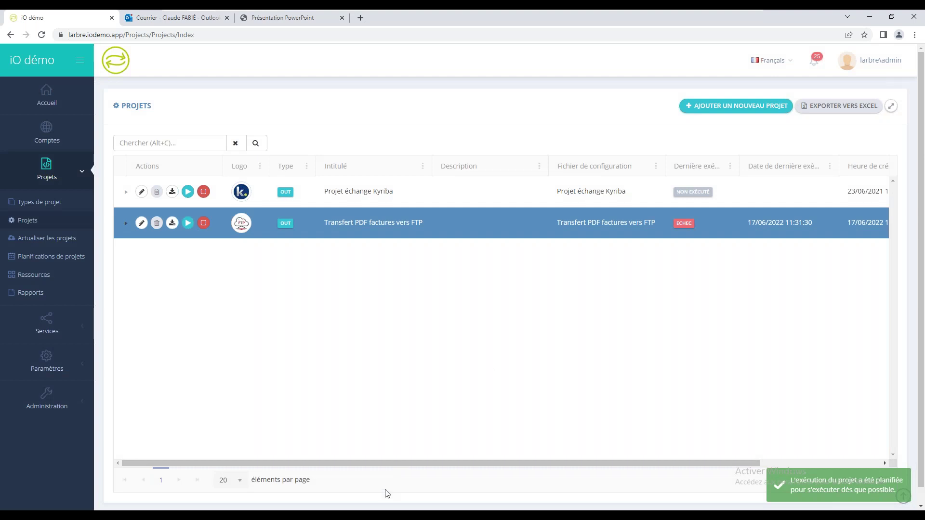
key("alt+Tab")
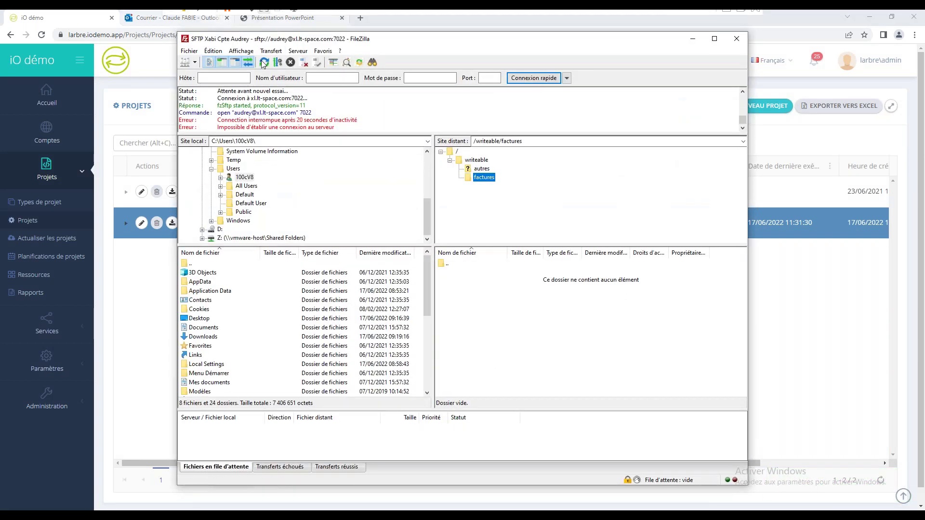
Step: Reconnect FileZilla to the SFTP server, then refresh the iO démo projects list
left_click(264, 63)
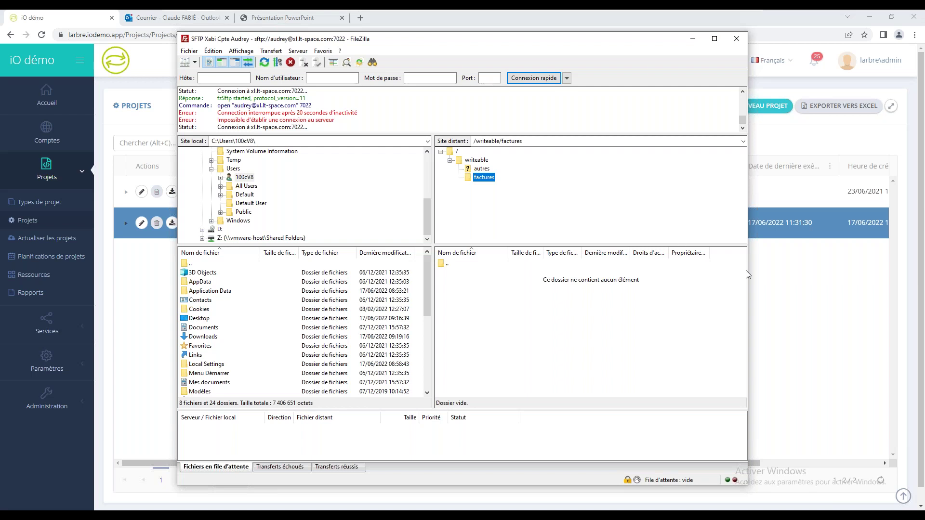
left_click(772, 268)
left_click(881, 480)
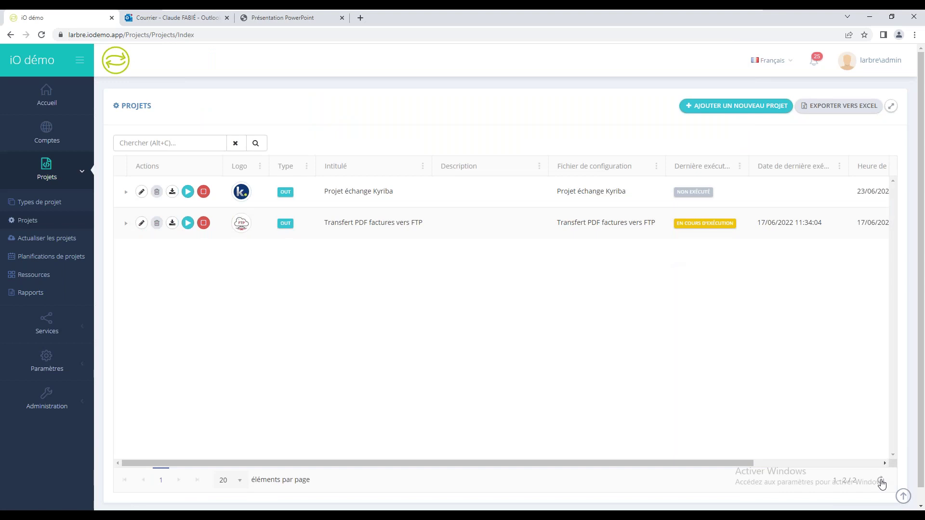
Step: Keep refreshing the projects list until the FTP transfer run shows ECHEC at 11:34:05
left_click(881, 481)
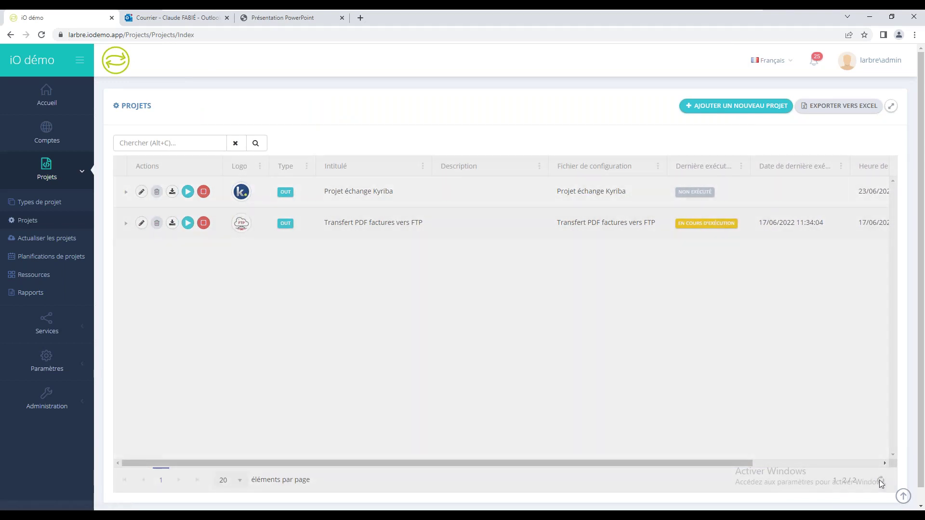
left_click(881, 481)
left_click(881, 480)
left_click(881, 481)
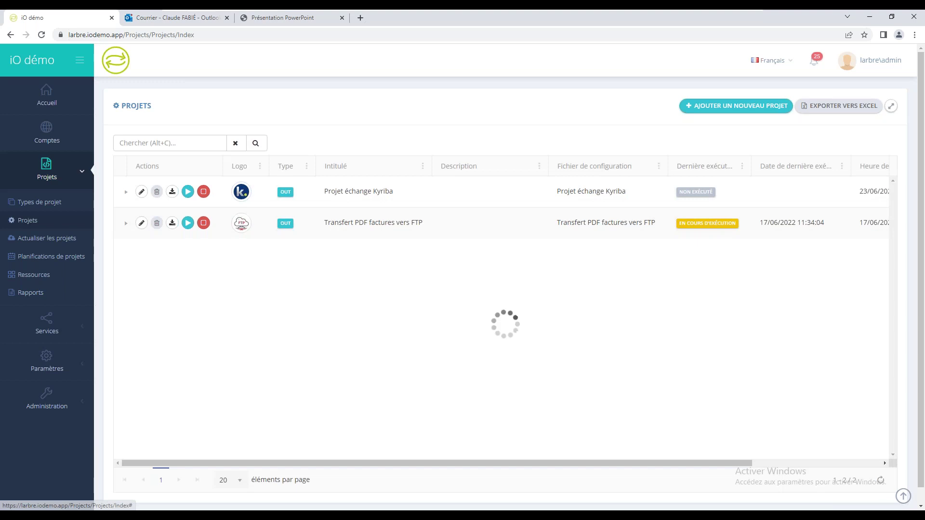
left_click(880, 481)
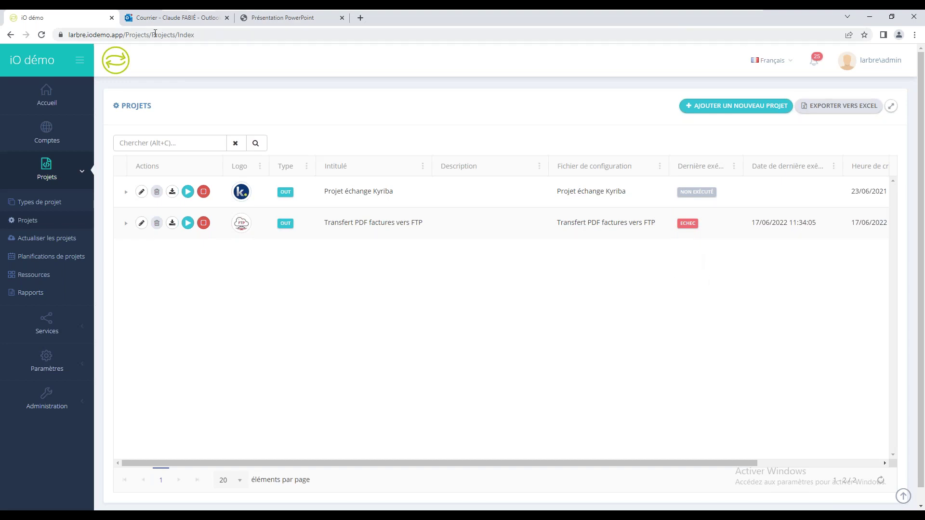
Step: Open the 11:34 iO manager failure email in its own window, read it, and close it
left_click(178, 20)
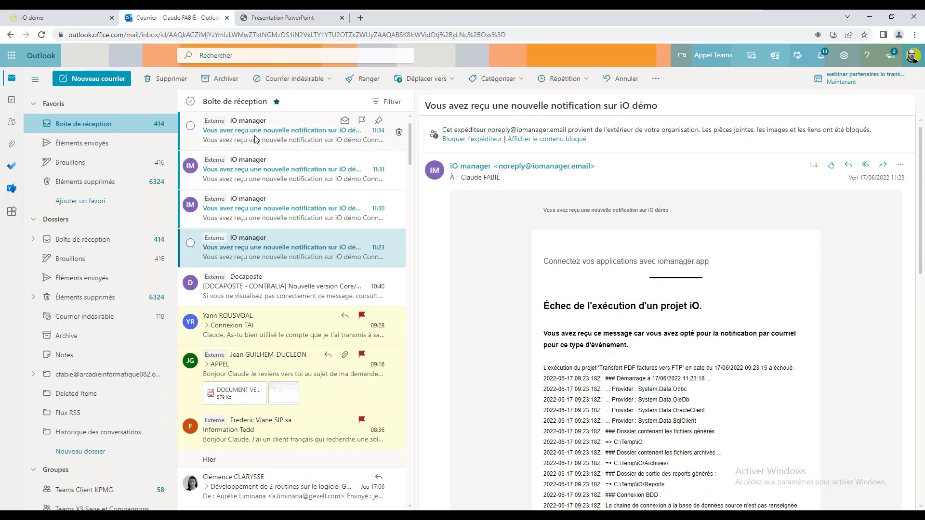
left_click(256, 138)
double_click(256, 139)
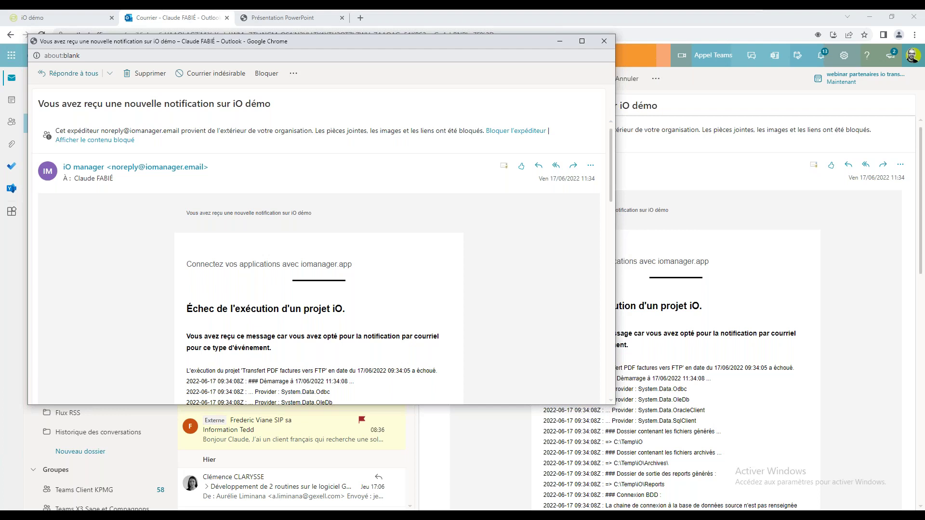
left_click(604, 41)
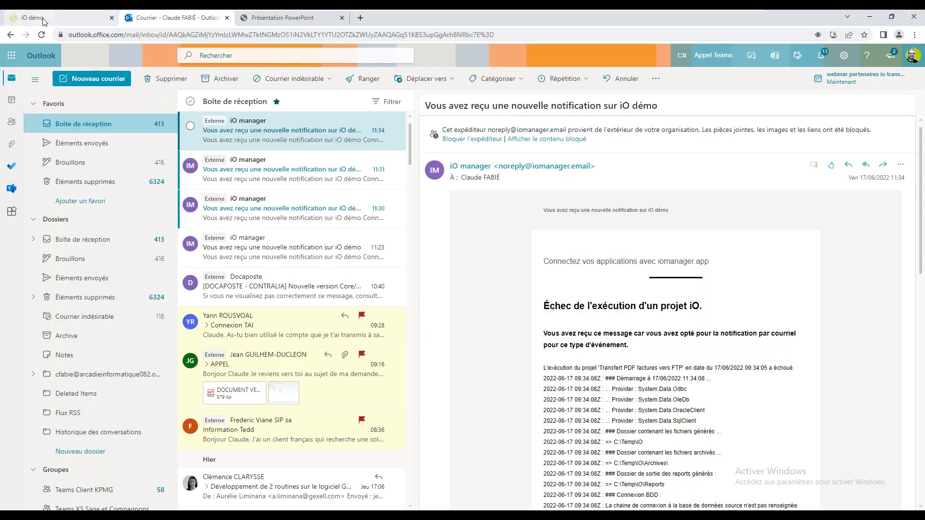
Step: Switch back to the iO démo projects browser tab
left_click(43, 18)
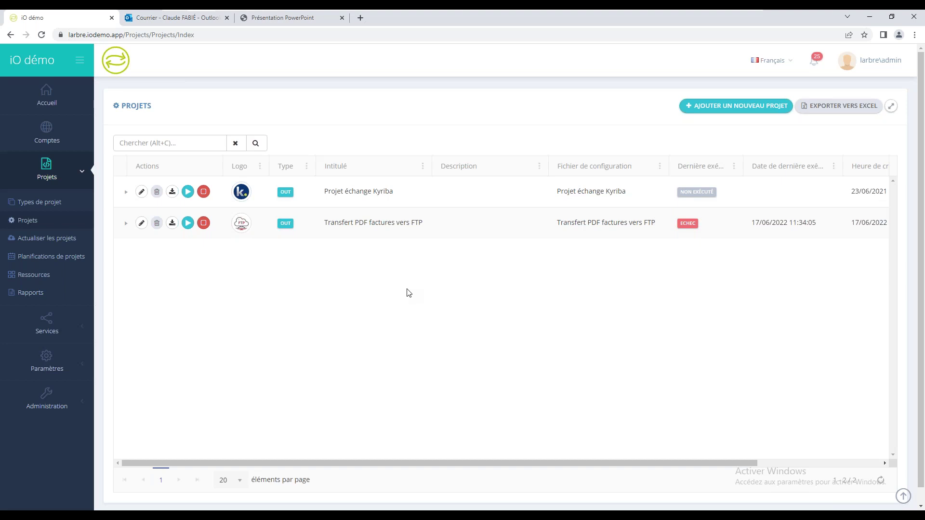
Step: Search 'editioncompagnons' in a new tab and open the Editions Compagnons website result
left_click(360, 18)
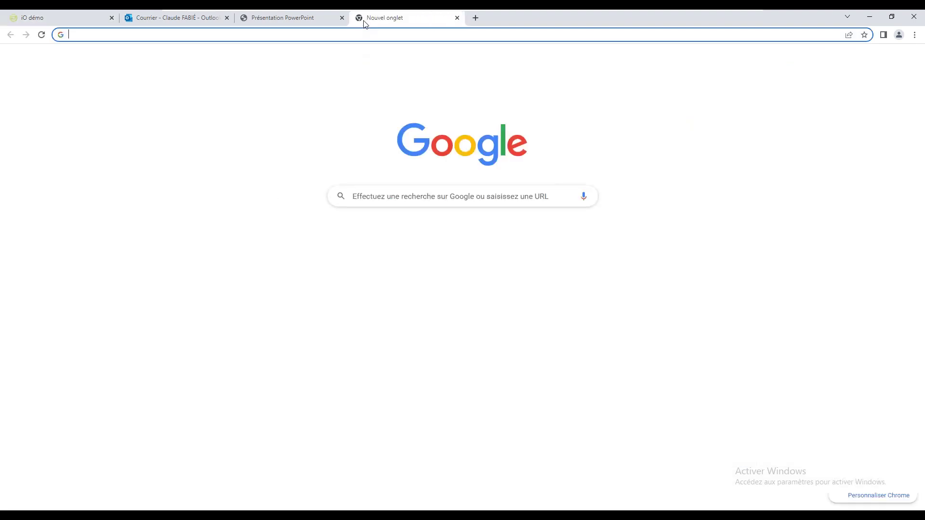
type("editionc")
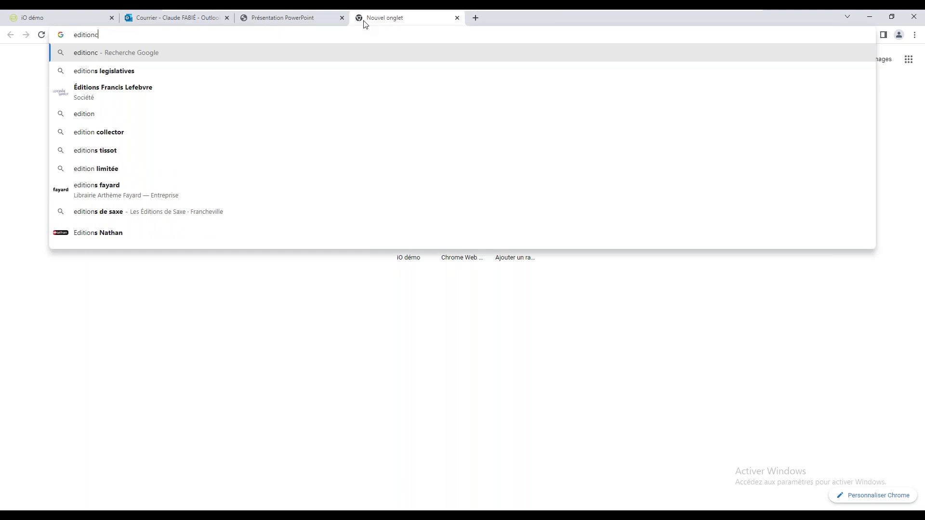
type("omp")
key("BackSpace")
key("BackSpace")
type("mpagnons")
key("Return")
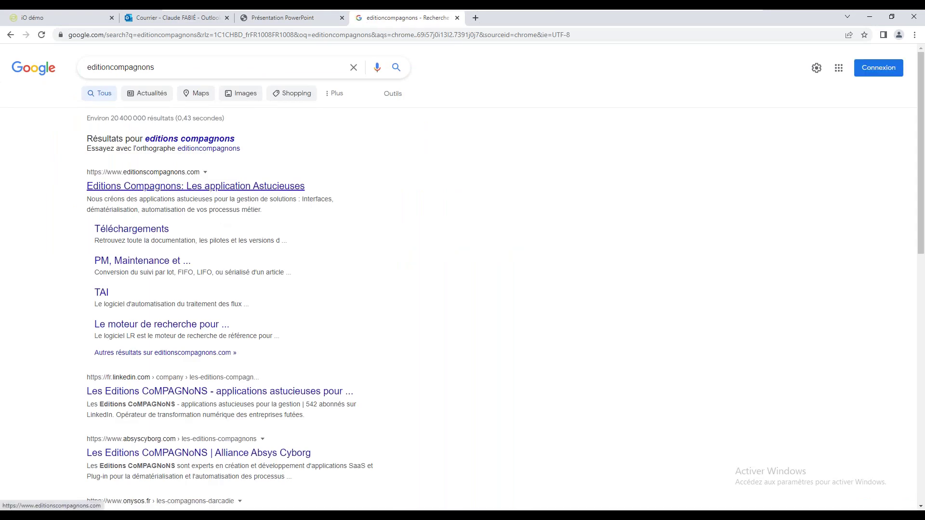
left_click(217, 187)
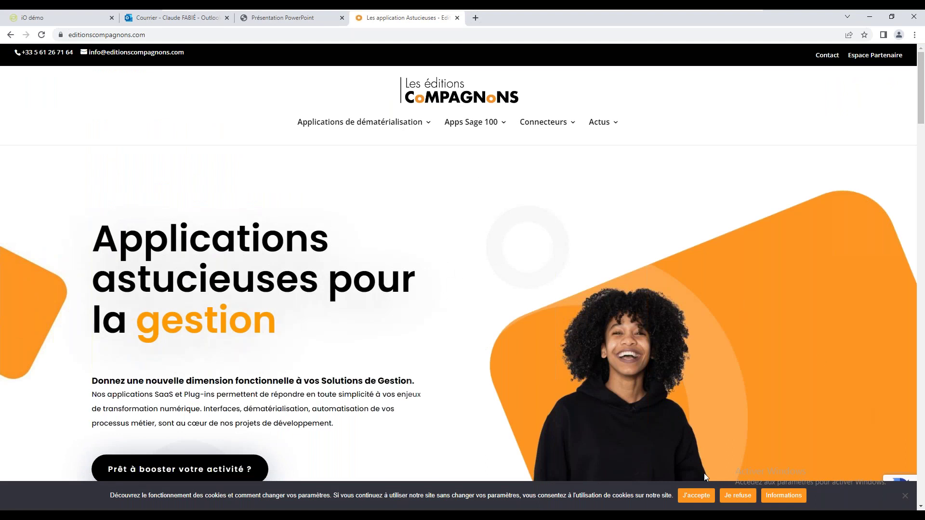
Step: Accept the site's cookies and go from the iO API connector page to its connectors catalogue
left_click(695, 500)
mouse_move(536, 125)
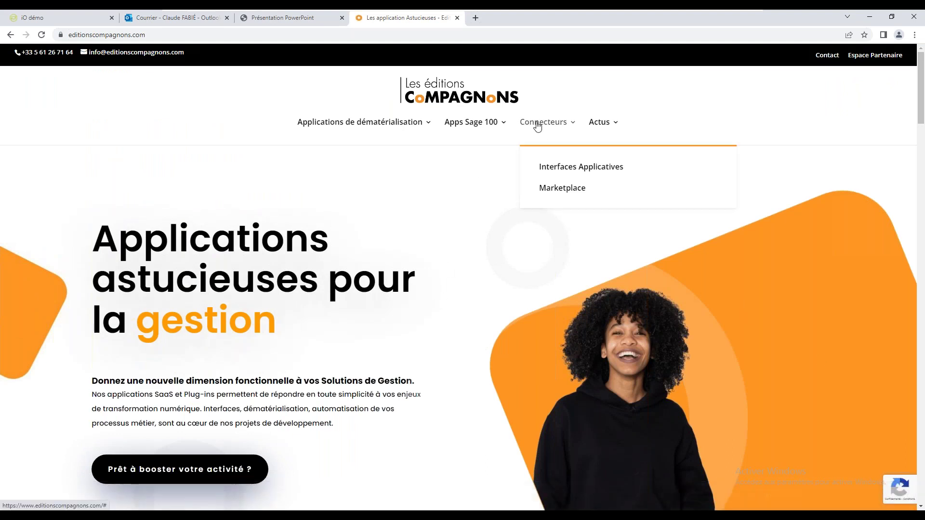
left_click(566, 177)
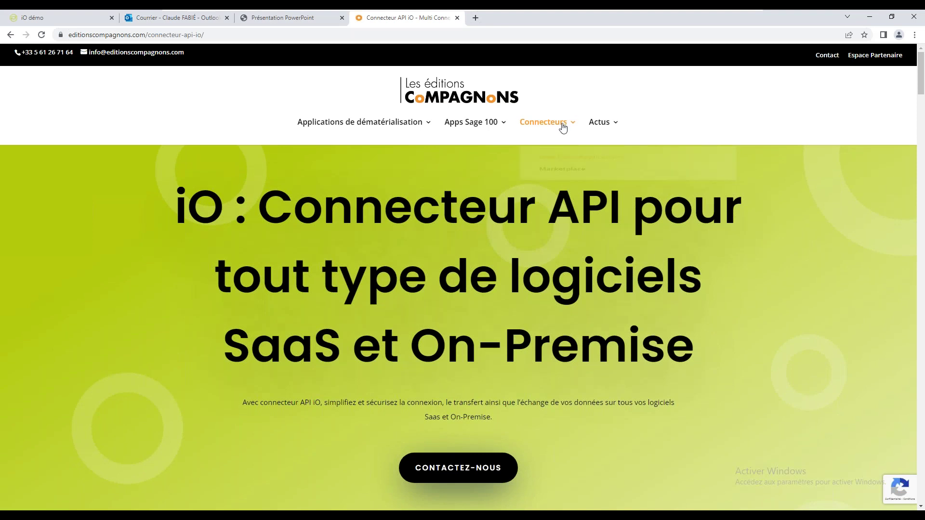
mouse_move(562, 129)
left_click(555, 190)
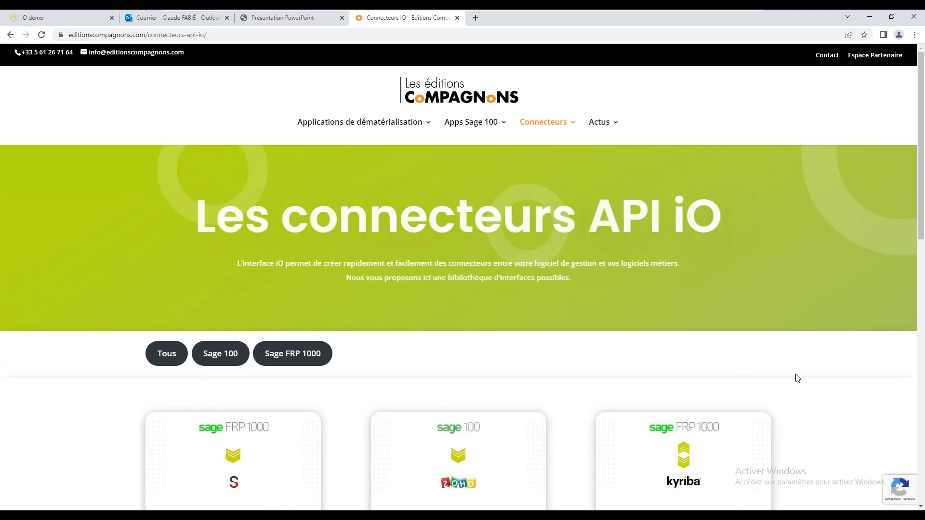
Step: Scroll the Connecteurs iO catalogue to its last card, Sage 100 >> Horoquartz
left_click_drag(923, 209, 922, 307)
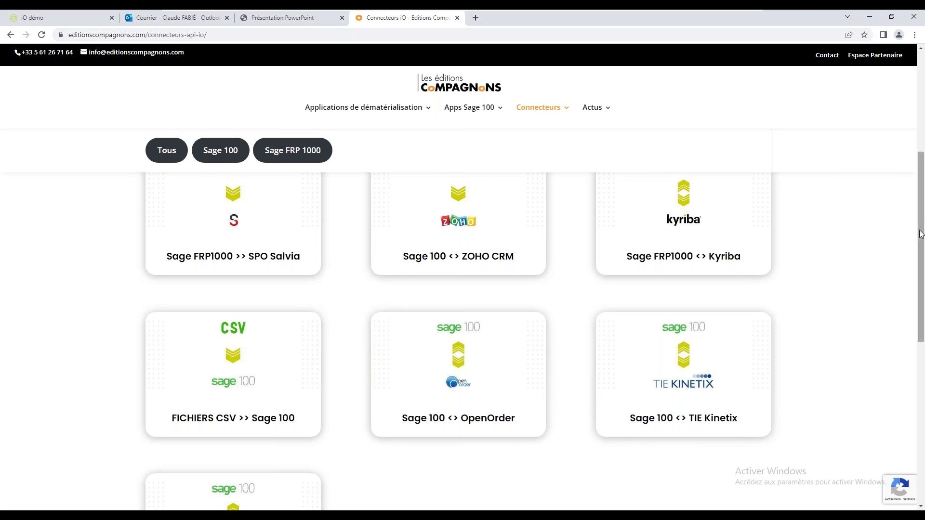
left_click_drag(921, 234, 895, 317)
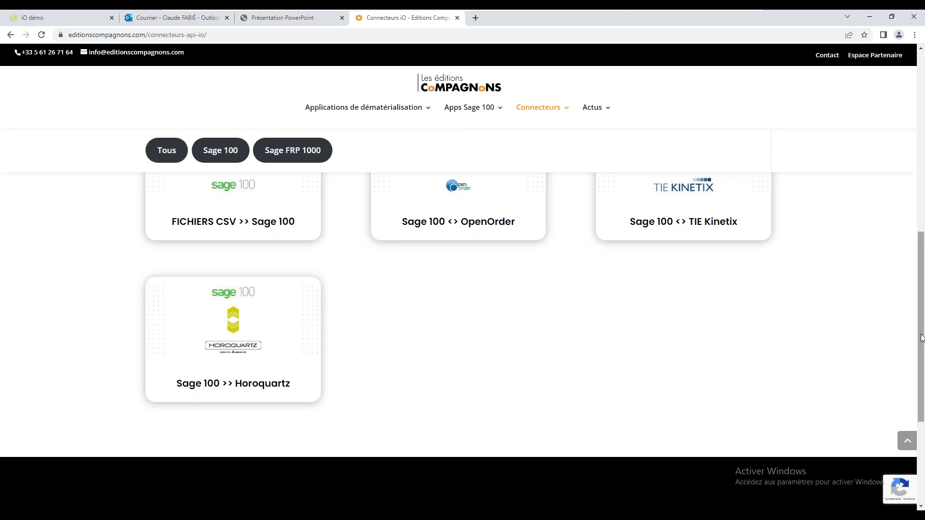
left_click_drag(921, 337, 921, 337)
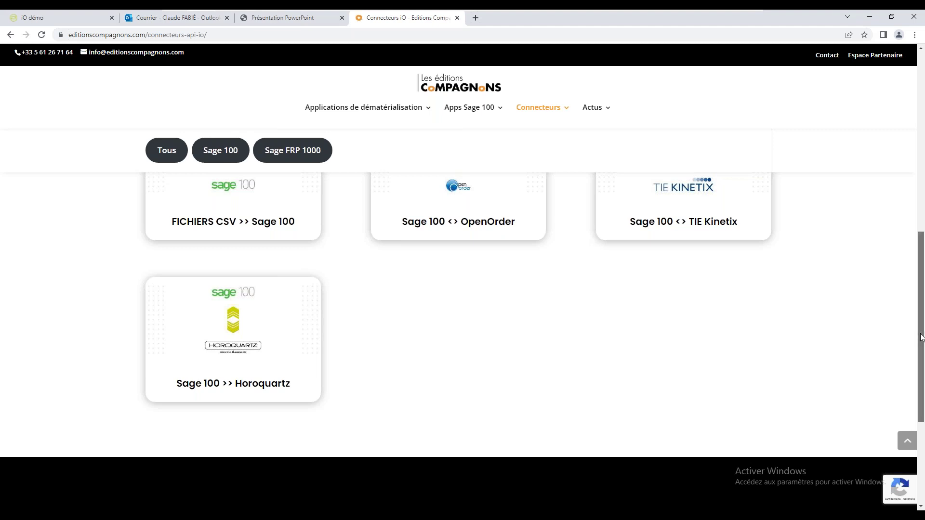